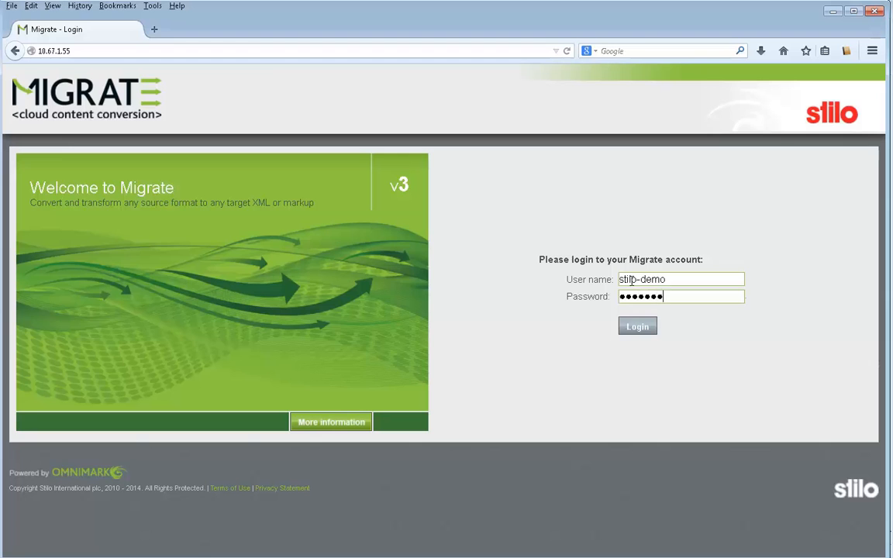
- Submit the filled-in login for the Migrate account and open the file upload page
{"action": "key", "text": "Return"}
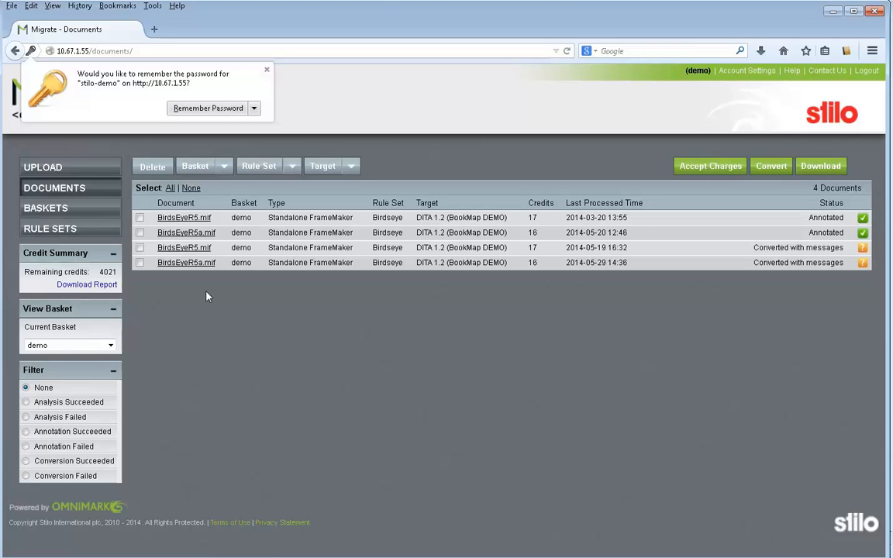
{"action": "left_click", "coordinate": [66, 168]}
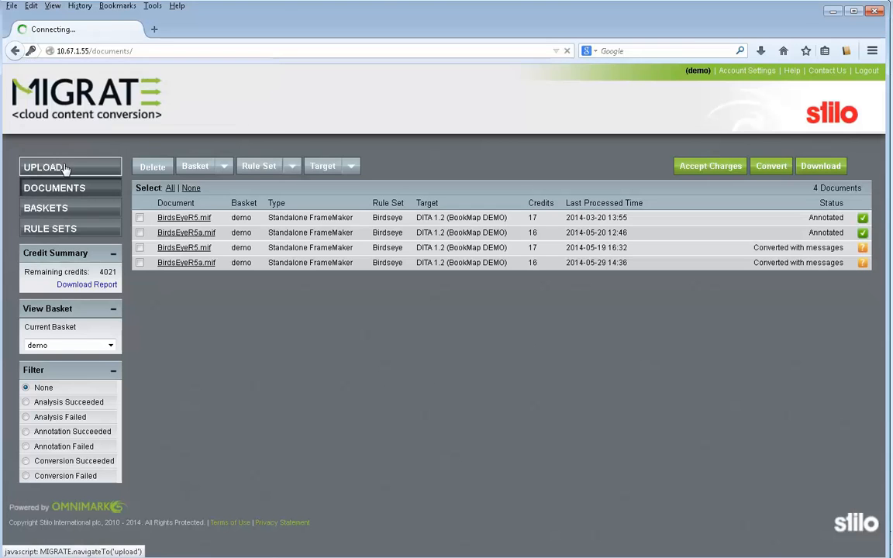
{"action": "left_click", "coordinate": [66, 169]}
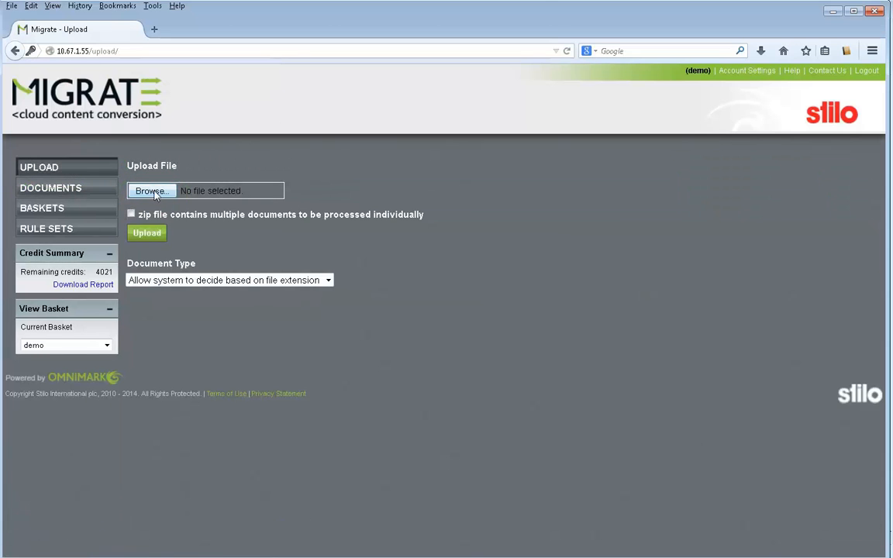
- Upload BirdsEyeR5a.mif from the FrameMaker V3 folder with document type Standalone FrameMaker and open the documents list
{"action": "left_click", "coordinate": [153, 192]}
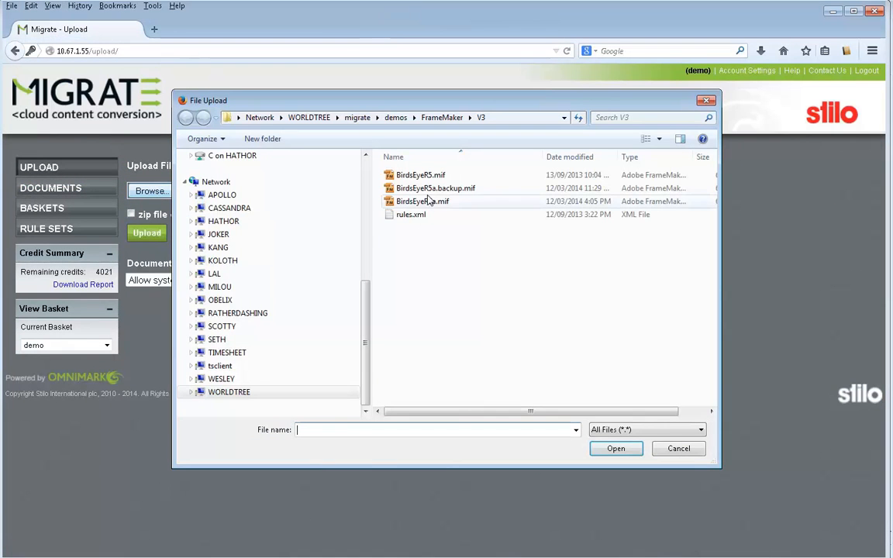
{"action": "left_click", "coordinate": [422, 202]}
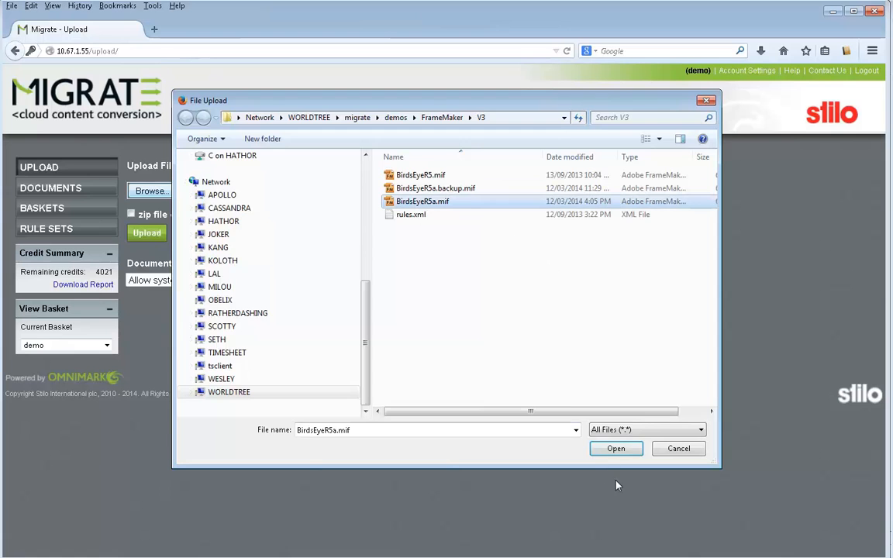
{"action": "left_click", "coordinate": [612, 453]}
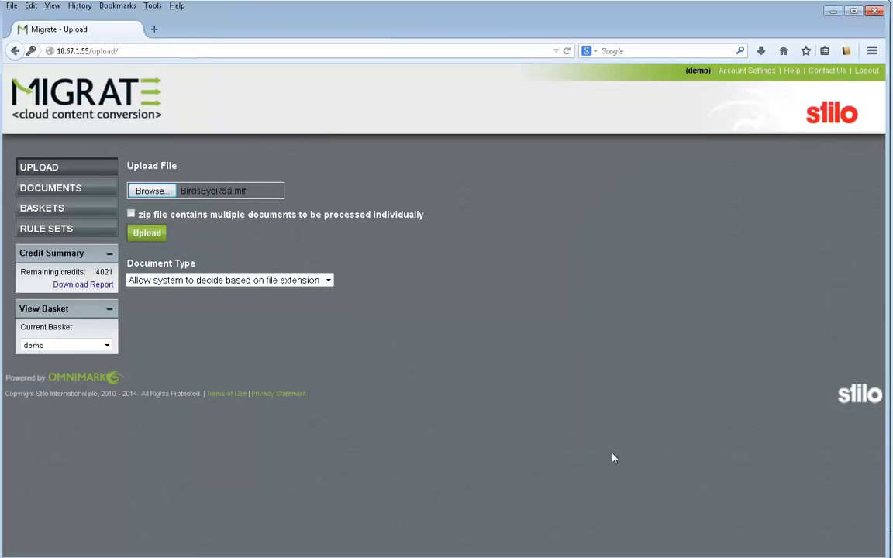
{"action": "left_click", "coordinate": [328, 282]}
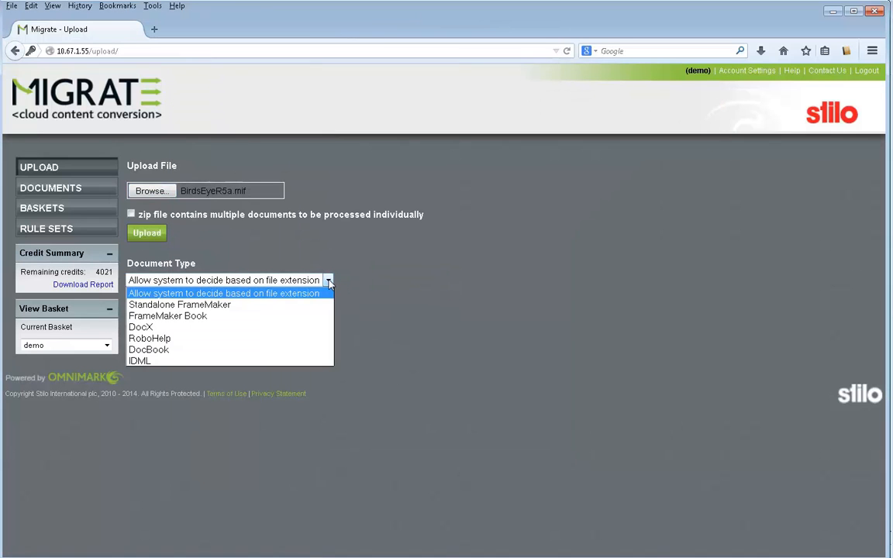
{"action": "left_click", "coordinate": [299, 309]}
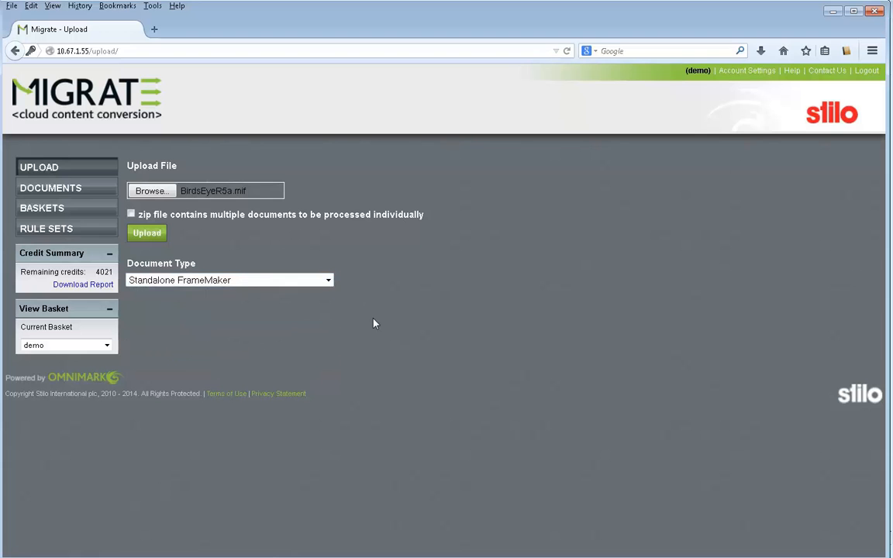
{"action": "left_click", "coordinate": [145, 234]}
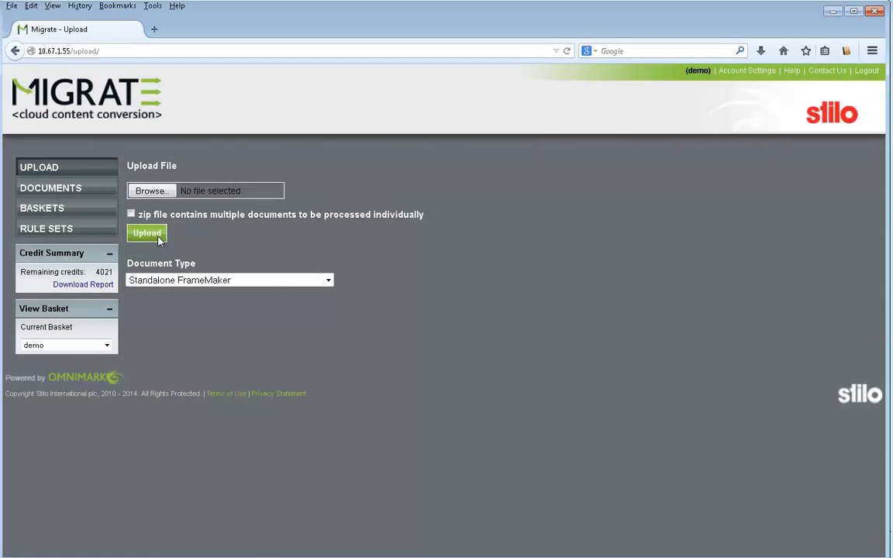
{"action": "left_click", "coordinate": [66, 192]}
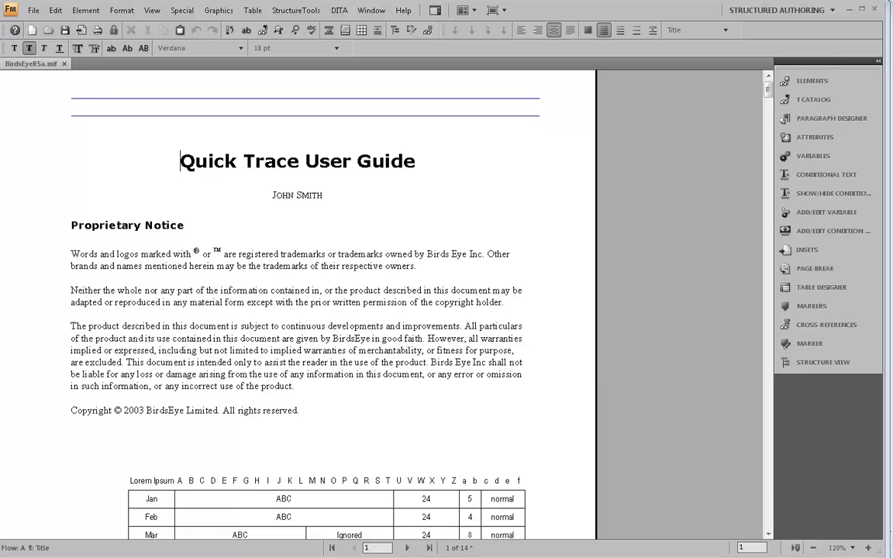
- In FrameMaker, look through BirdsEyeR5a.mif from the title page to the Installing chapter on page 7
{"action": "left_click", "coordinate": [768, 533]}
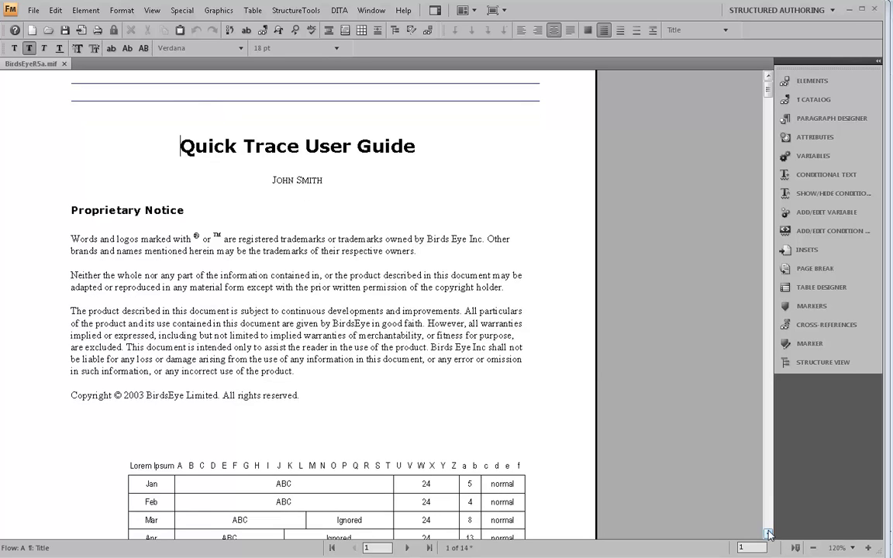
{"action": "left_click", "coordinate": [768, 533]}
{"action": "scroll", "coordinate": [768, 532], "scroll_direction": "down", "scroll_amount": 5}
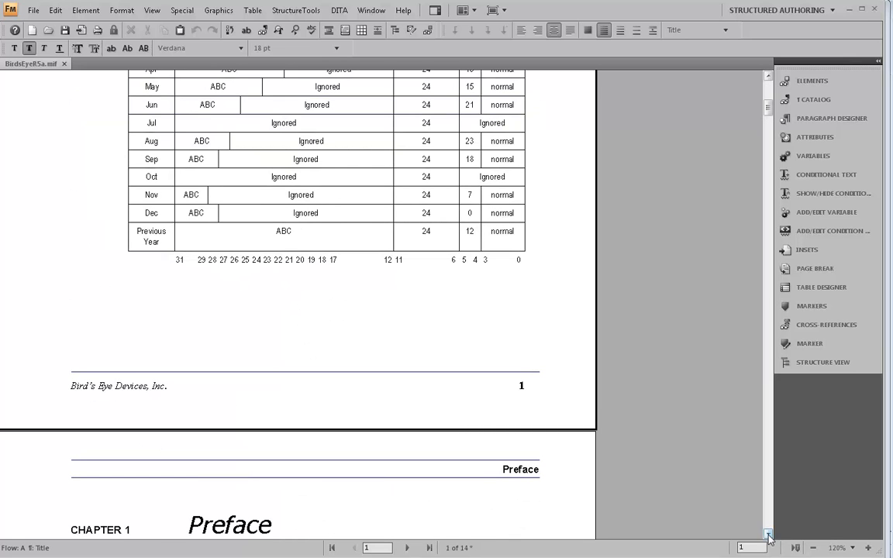
{"action": "scroll", "coordinate": [768, 527], "scroll_direction": "down", "scroll_amount": 15}
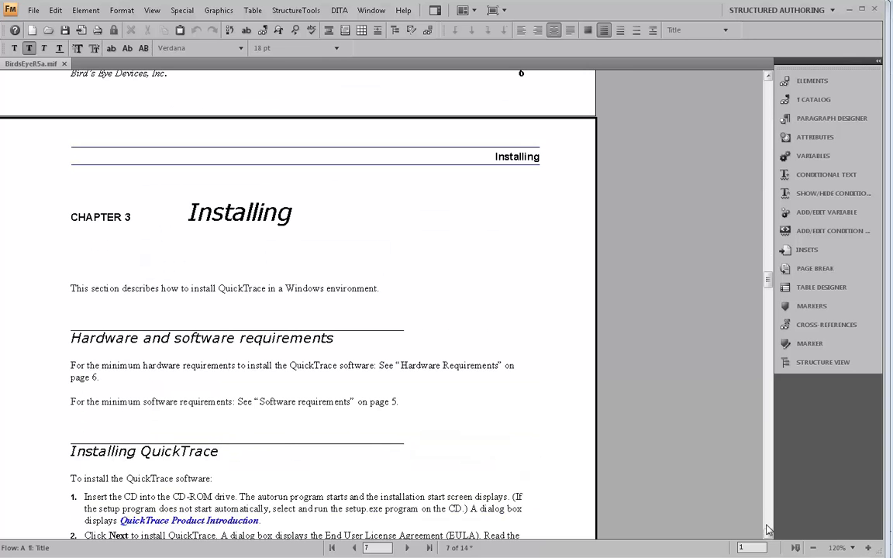
{"action": "left_click", "coordinate": [768, 534]}
{"action": "left_click", "coordinate": [768, 533]}
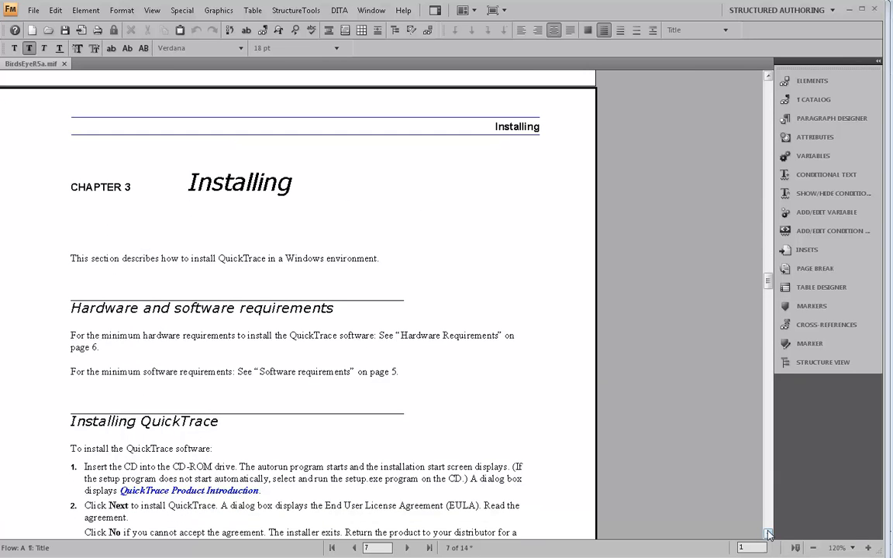
{"action": "left_click", "coordinate": [768, 533]}
{"action": "left_click", "coordinate": [768, 534]}
{"action": "left_click", "coordinate": [768, 533]}
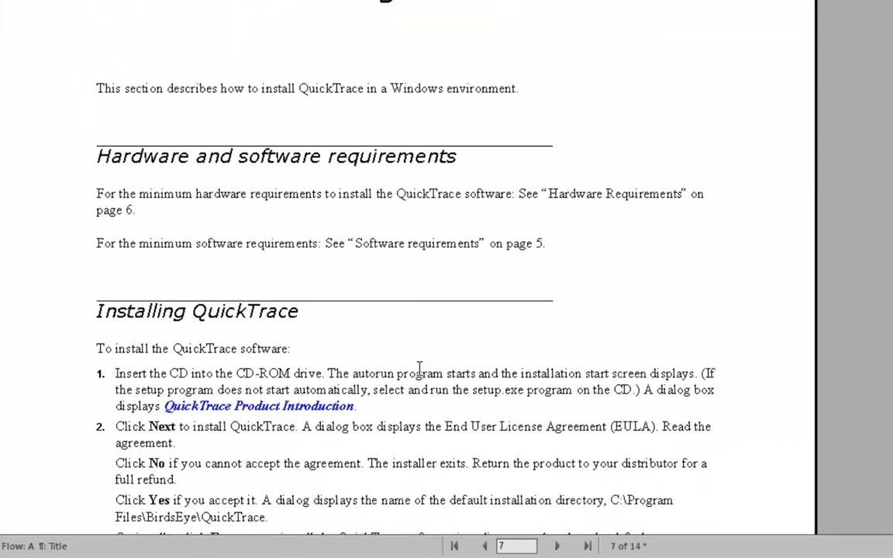
- Examine the numbered steps under Installing QuickTrace, their continuation paragraphs and the manually lettered substep a of step 3
{"action": "left_click", "coordinate": [419, 370]}
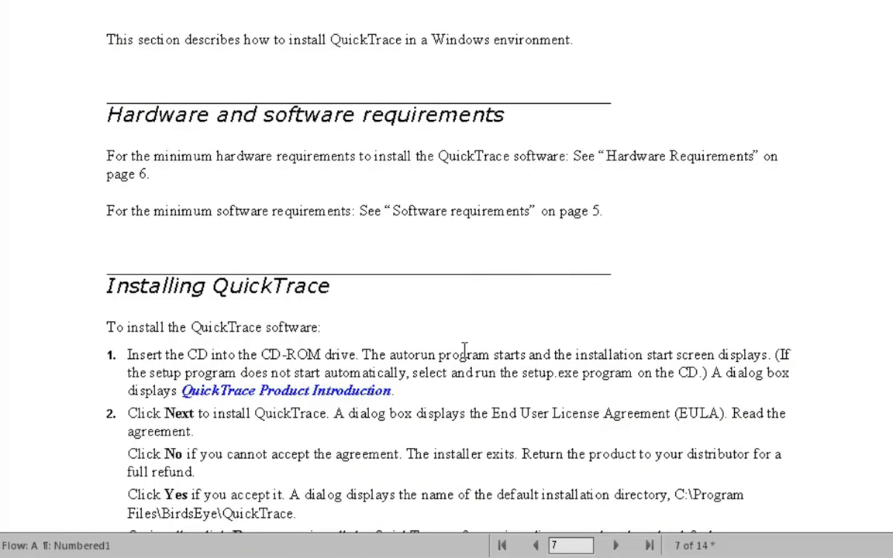
{"action": "left_click", "coordinate": [443, 416]}
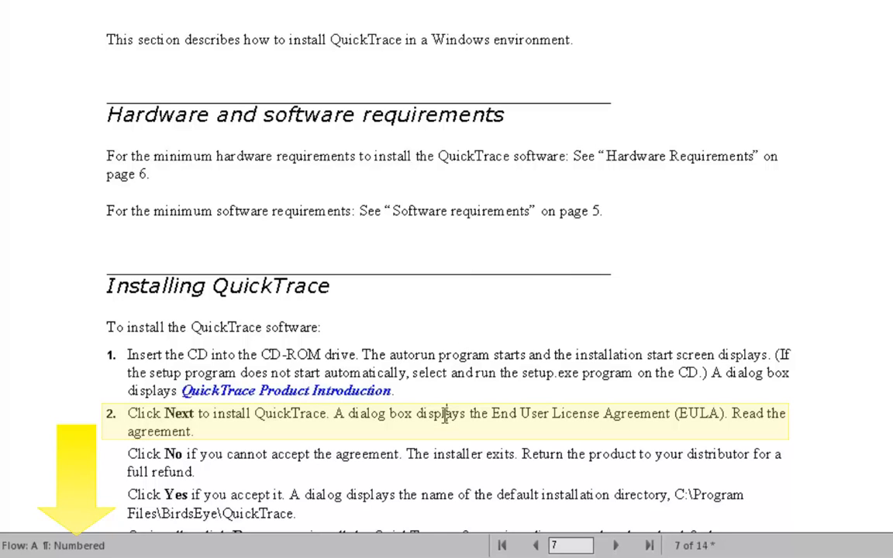
{"action": "left_click", "coordinate": [291, 453]}
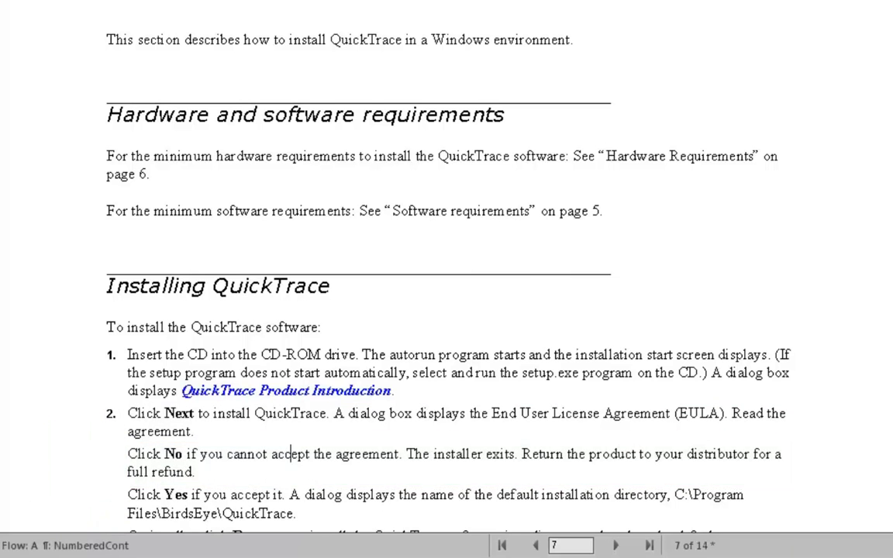
{"action": "scroll", "coordinate": [446, 266], "scroll_direction": "down", "scroll_amount": 2}
{"action": "scroll", "coordinate": [690, 431], "scroll_direction": "down", "scroll_amount": 5}
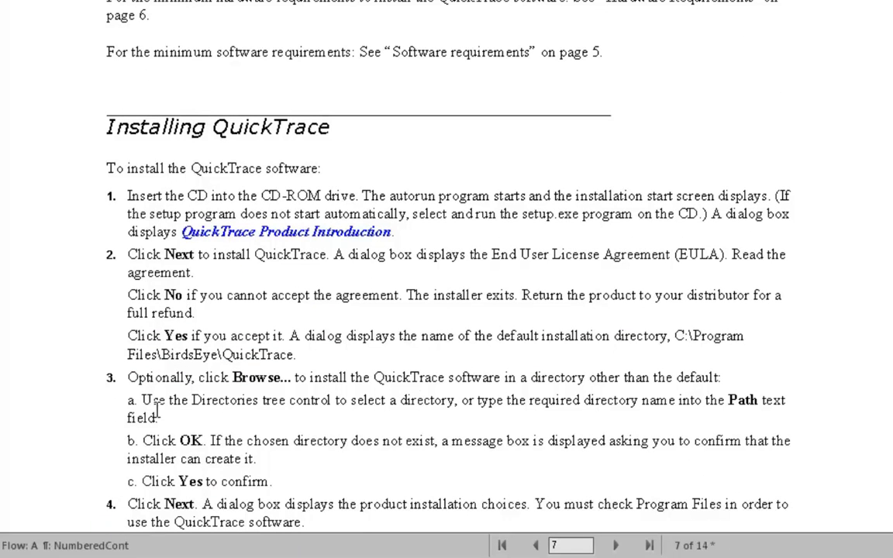
{"action": "left_click_drag", "start_coordinate": [150, 401], "coordinate": [125, 402]}
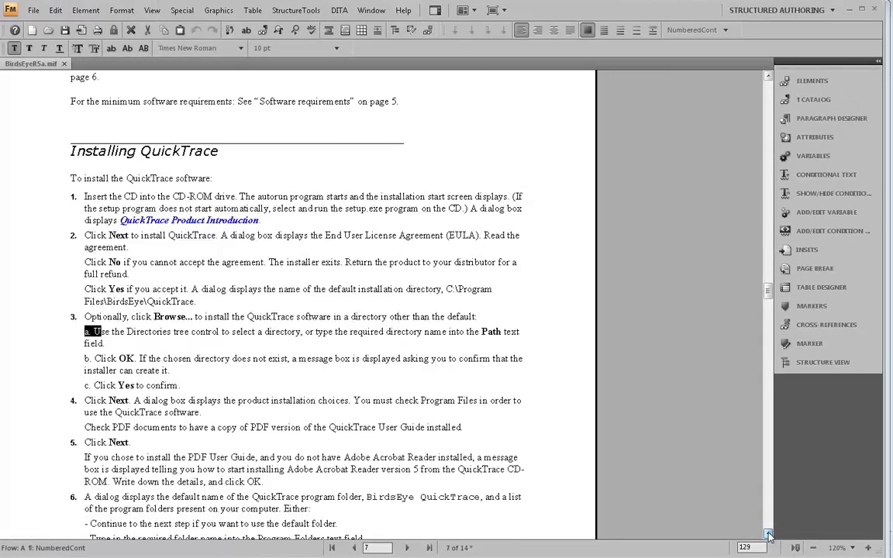
- Go to page 10 and examine the Issue 1 warning laid out as a table and the Related Topics heading
{"action": "left_click", "coordinate": [768, 535]}
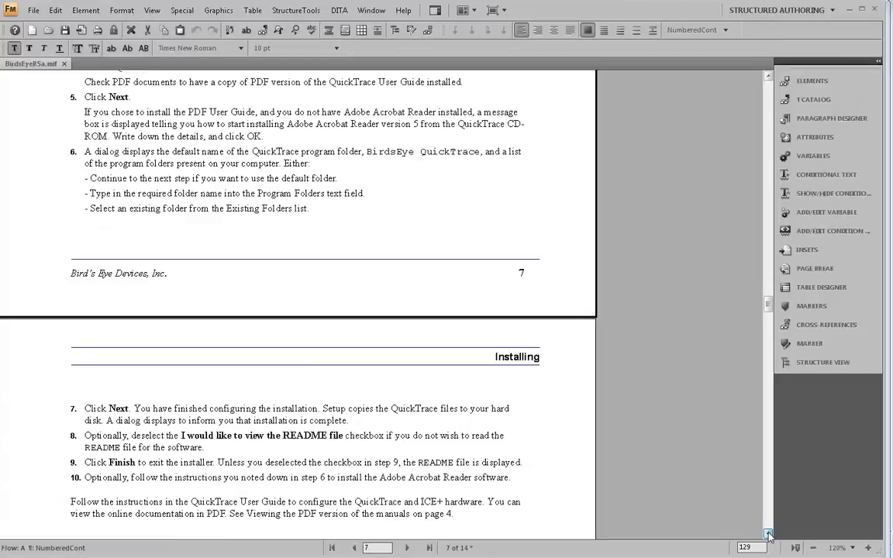
{"action": "left_click_drag", "start_coordinate": [768, 313], "coordinate": [758, 382]}
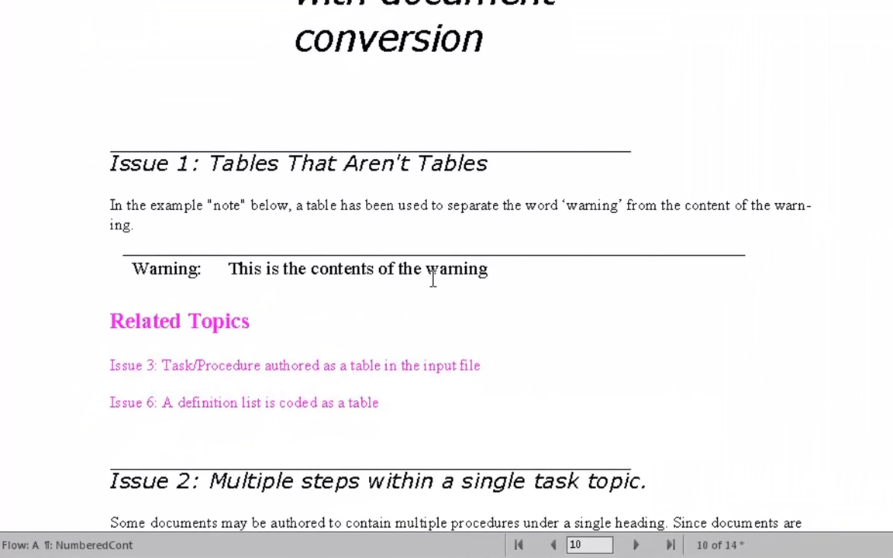
{"action": "left_click", "coordinate": [435, 269]}
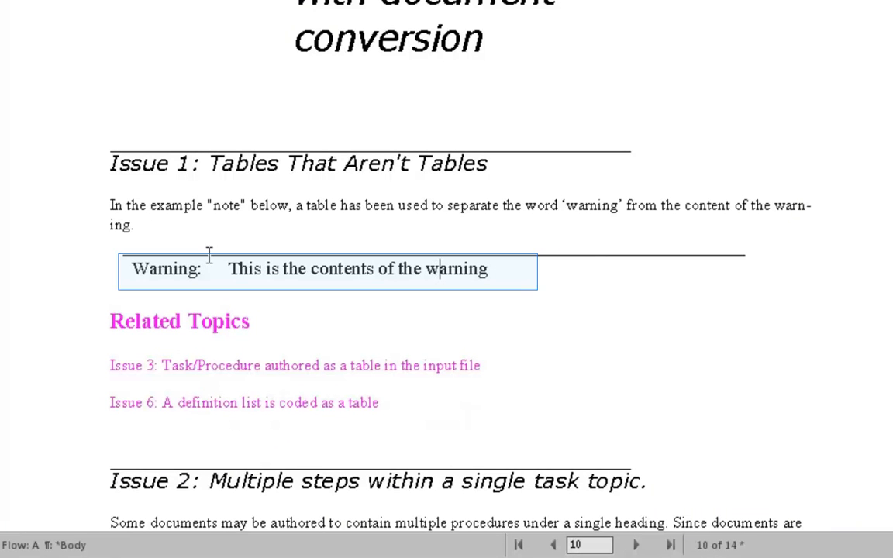
{"action": "left_click", "coordinate": [174, 268]}
{"action": "left_click", "coordinate": [153, 321]}
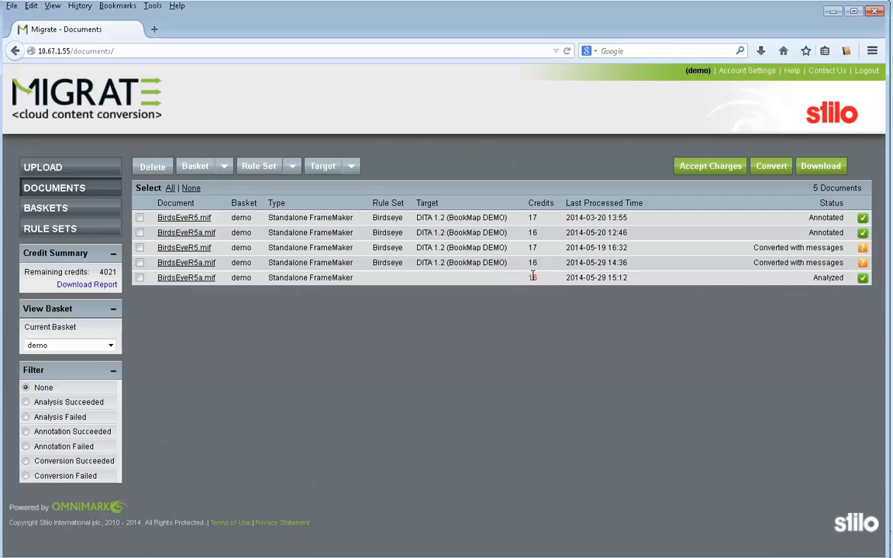
- In Migrate, select the newly uploaded BirdsEyeR5a.mif in the documents list and accept its conversion charges
{"action": "left_click", "coordinate": [194, 279]}
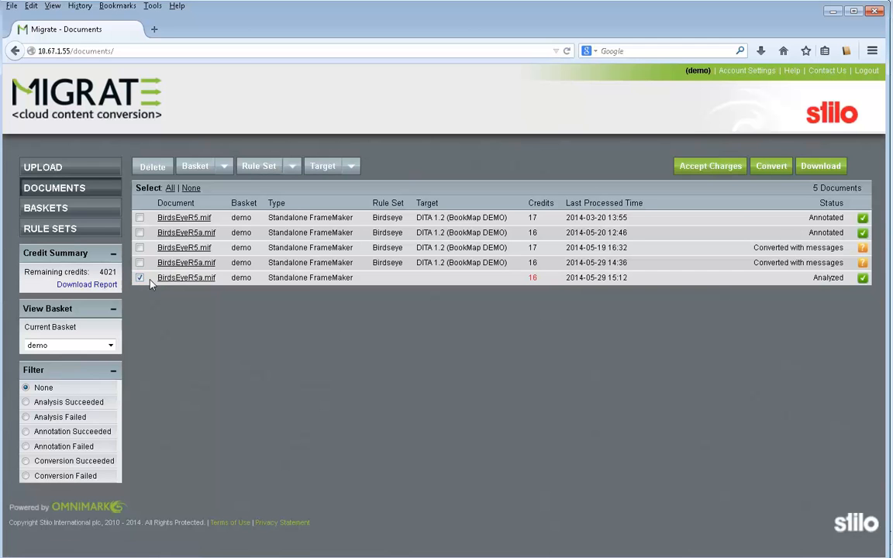
{"action": "left_click", "coordinate": [733, 167]}
{"action": "left_click", "coordinate": [543, 377]}
- Assign the Birdseye rule set and the DITA 1.2 (BookMap DEMO) target to the selected document
{"action": "left_click", "coordinate": [291, 167]}
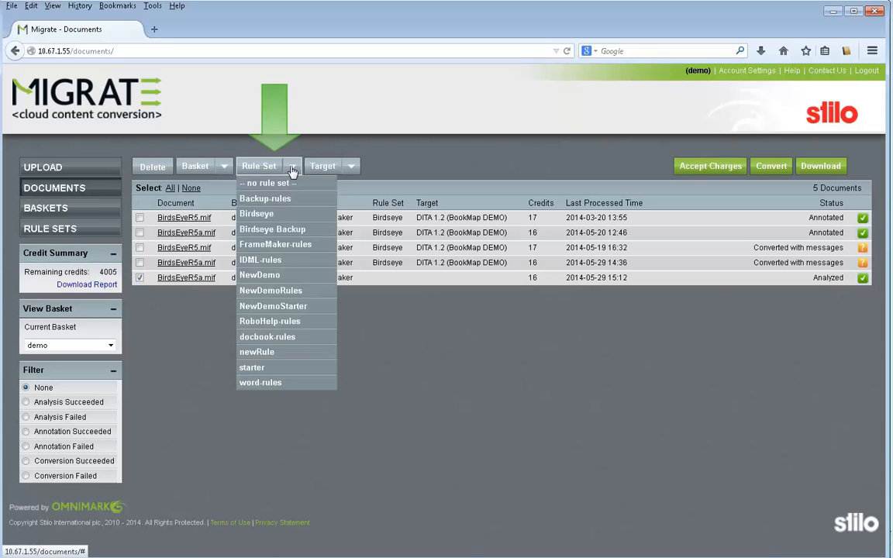
{"action": "left_click", "coordinate": [267, 218]}
{"action": "left_click", "coordinate": [353, 167]}
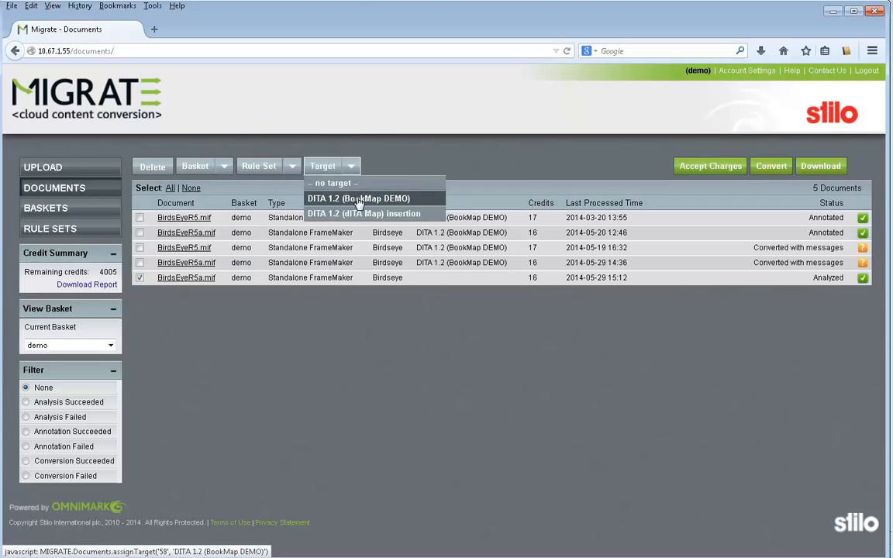
{"action": "left_click", "coordinate": [359, 203]}
{"action": "left_click", "coordinate": [358, 203]}
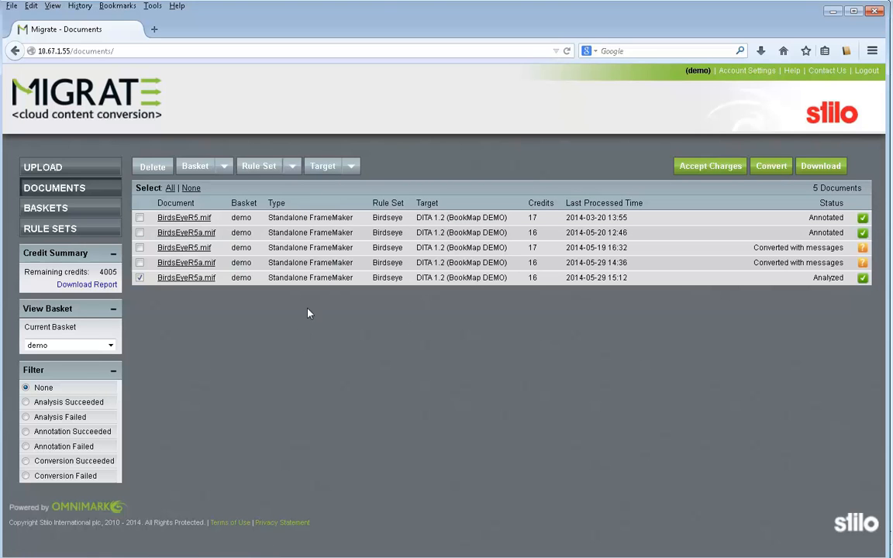
- Convert the selected document and download the output as BirdsEyeR5a.zip into the Birdseye\Output\Demo folder
{"action": "left_click", "coordinate": [771, 166]}
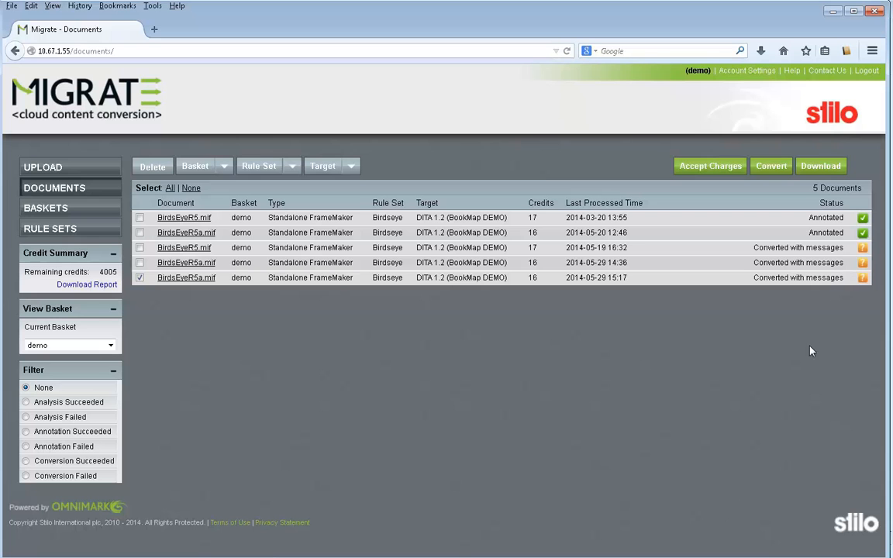
{"action": "left_click", "coordinate": [820, 166]}
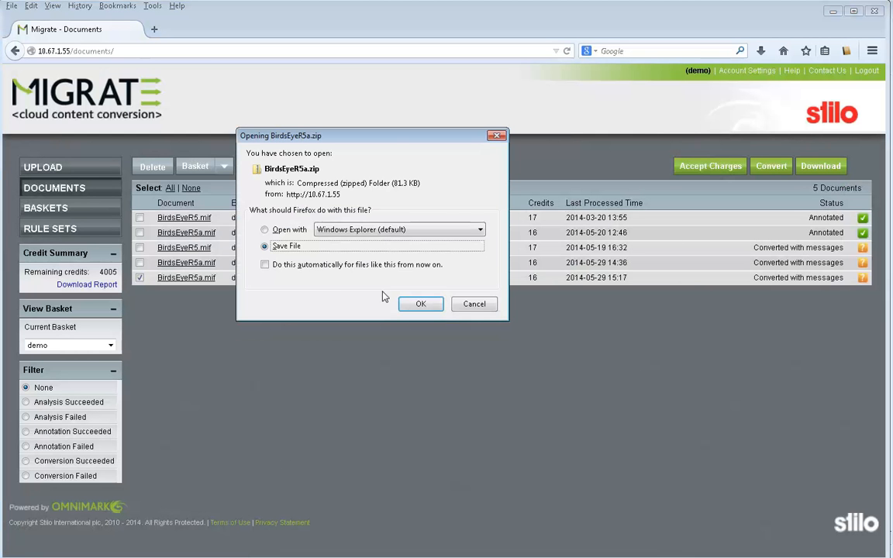
{"action": "left_click", "coordinate": [416, 304]}
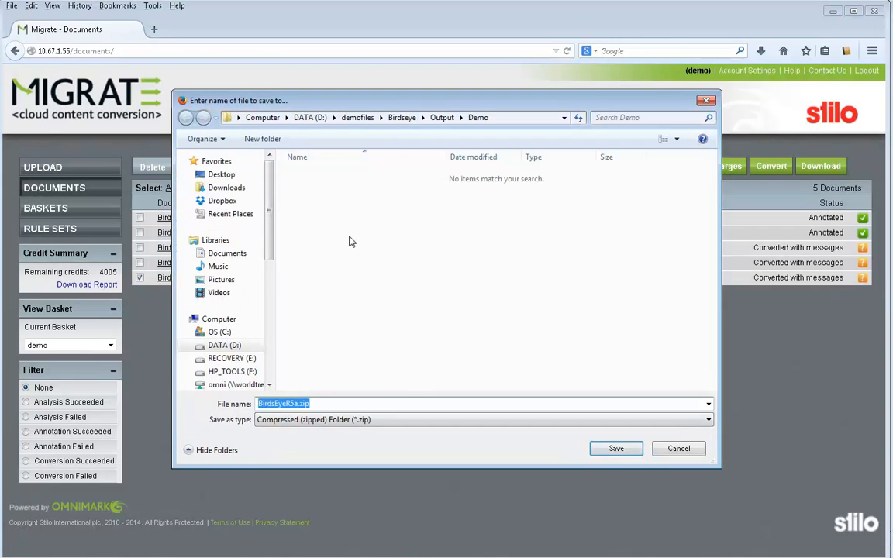
{"action": "left_click", "coordinate": [614, 449]}
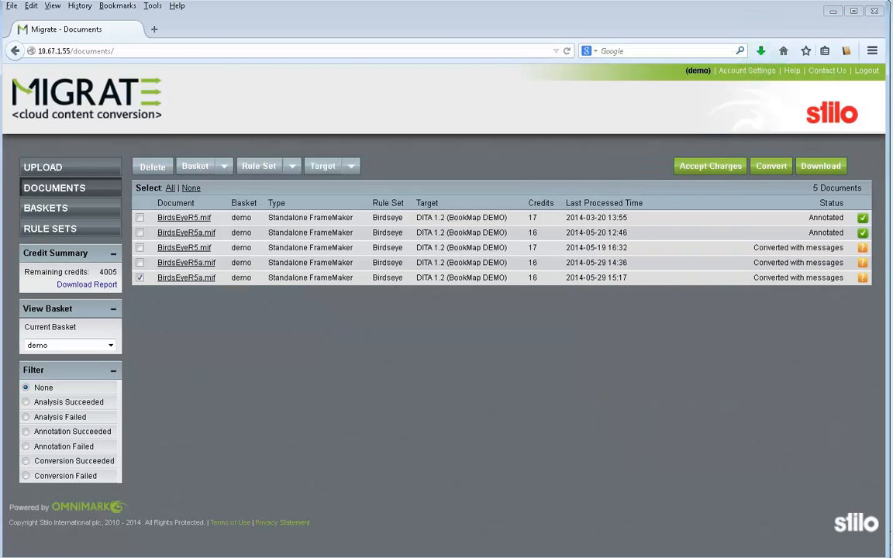
- Open the newly downloaded BirdsEyeR5a.zip and extract all its files to D:\demofiles\Birdseye\Output\Demo\BirdsEyeR5a
{"action": "left_click", "coordinate": [761, 50]}
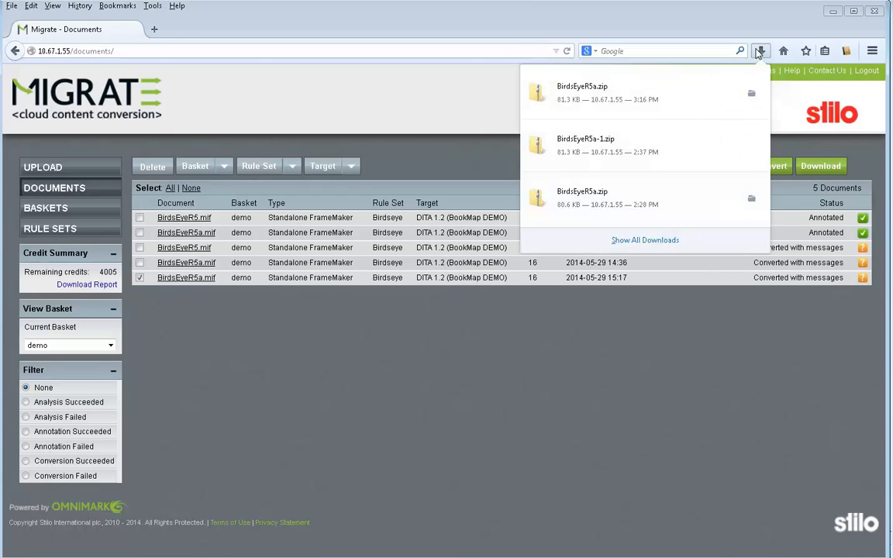
{"action": "left_click", "coordinate": [651, 92]}
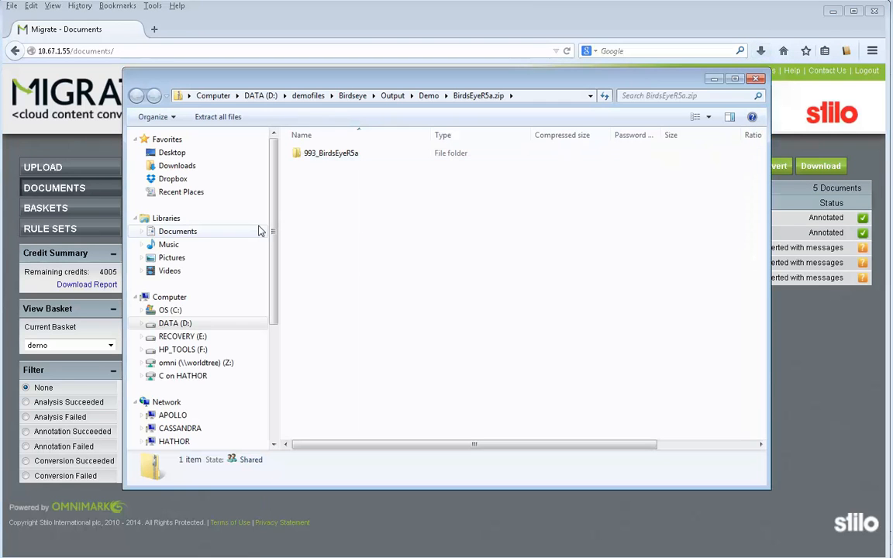
{"action": "left_click", "coordinate": [218, 117]}
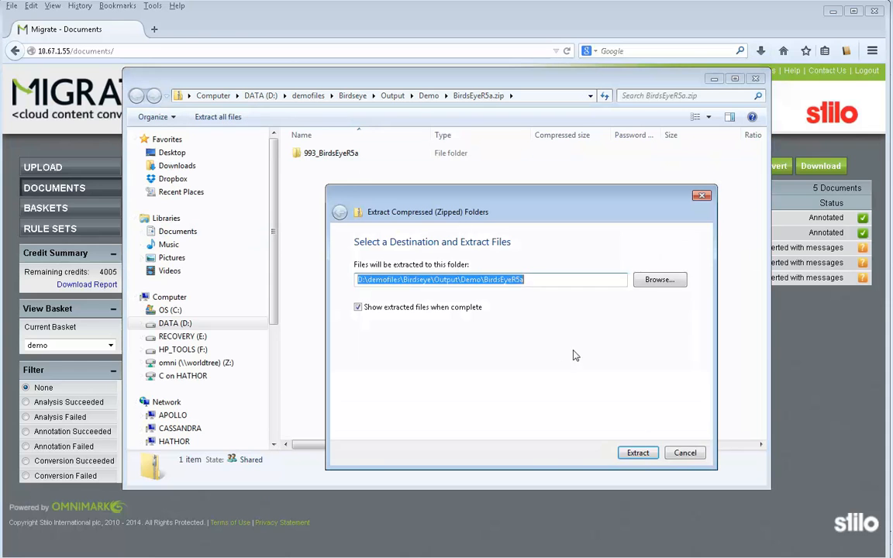
{"action": "left_click", "coordinate": [638, 455]}
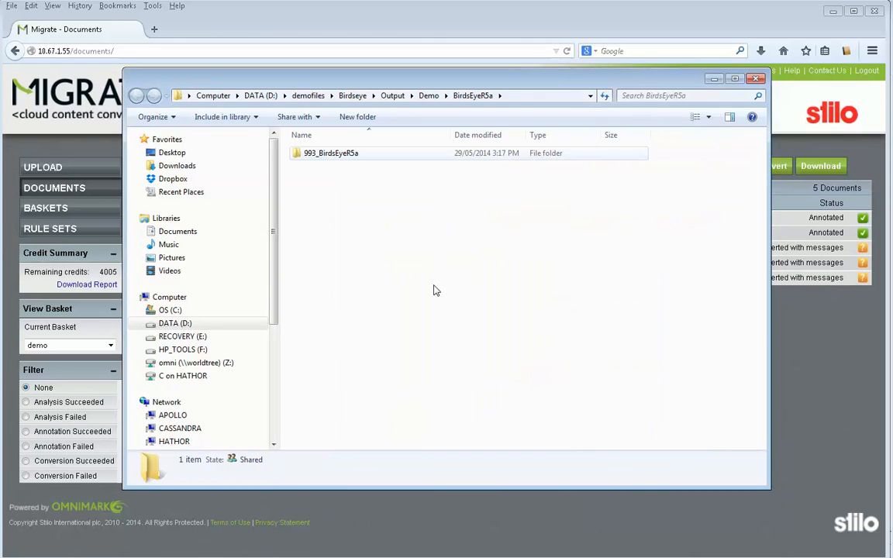
- Open bookmap.ditamap from the extracted 993_BirdsEyeR5a folder in XMetaL Author Enterprise and expand the map's Front matter
{"action": "double_click", "coordinate": [335, 154]}
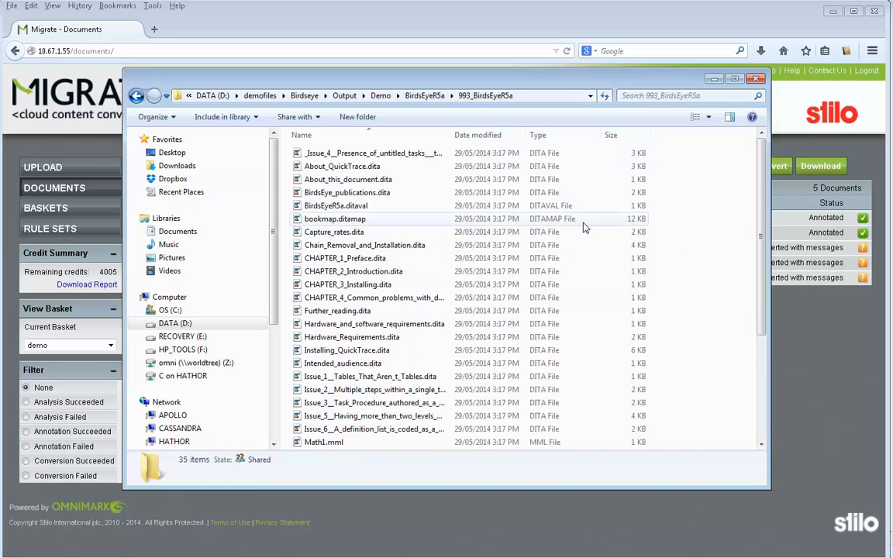
{"action": "left_click", "coordinate": [339, 220]}
{"action": "right_click", "coordinate": [338, 223]}
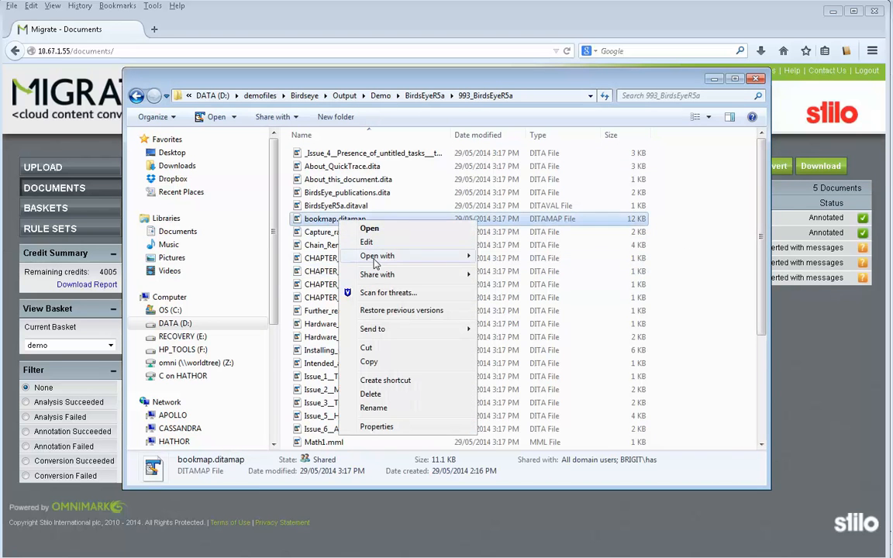
{"action": "mouse_move", "coordinate": [375, 262]}
{"action": "left_click", "coordinate": [490, 269]}
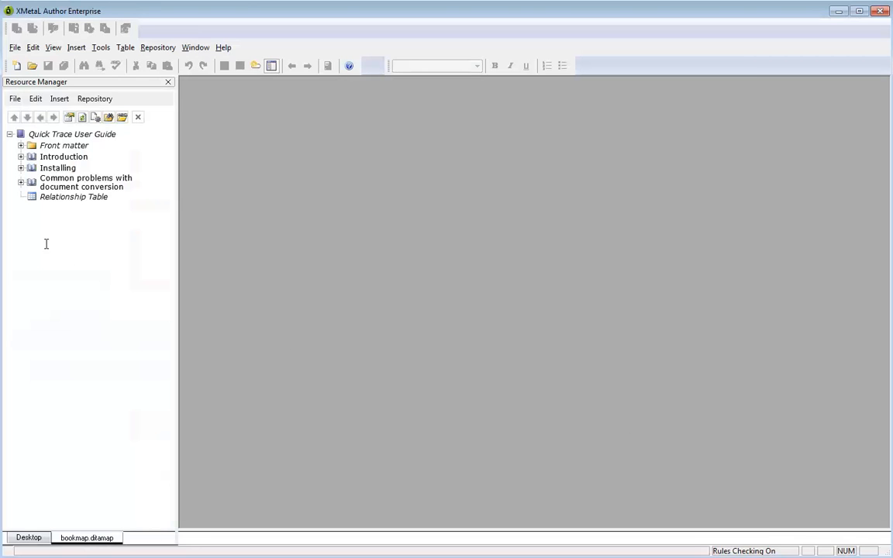
{"action": "left_click", "coordinate": [21, 146]}
{"action": "left_click", "coordinate": [21, 147]}
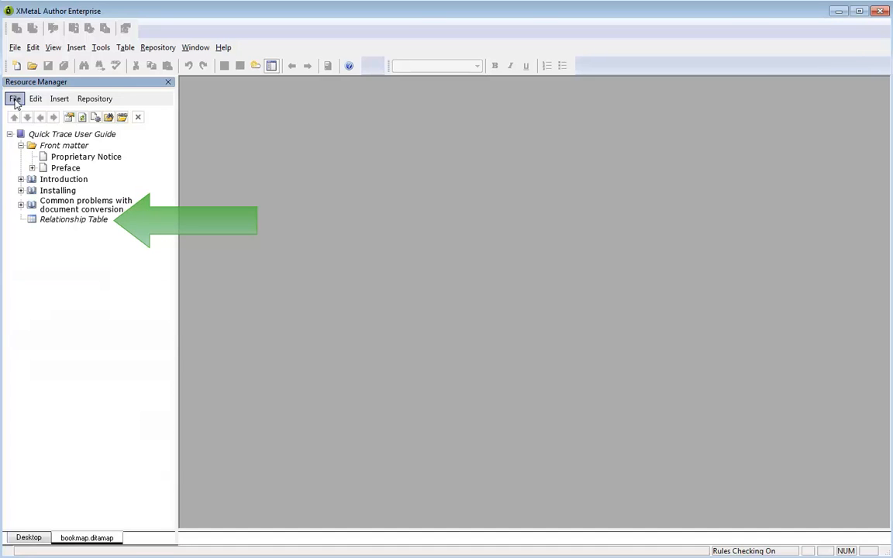
- Open the bookmap as an XML document, discarding changes to bookmap.ditamap, and review its tagged front matter and chapter structure
{"action": "left_click", "coordinate": [15, 98]}
{"action": "left_click", "coordinate": [59, 175]}
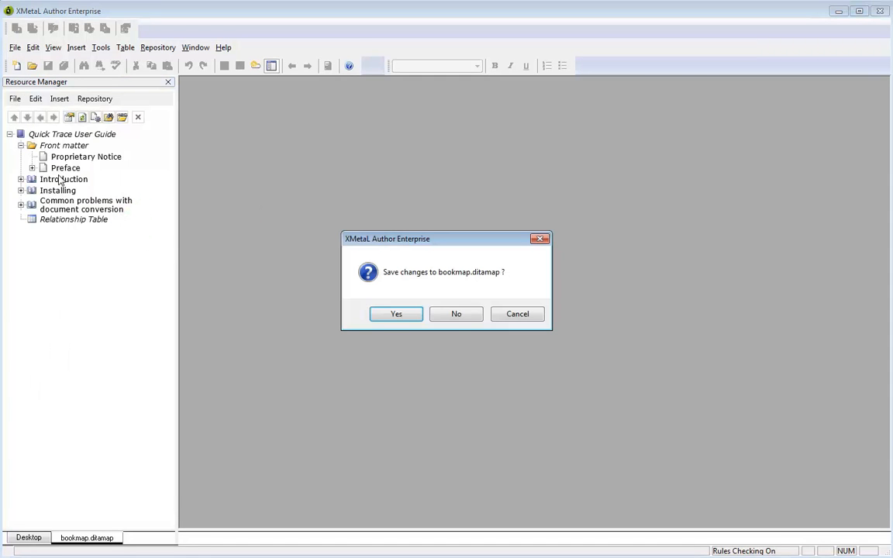
{"action": "left_click", "coordinate": [456, 316]}
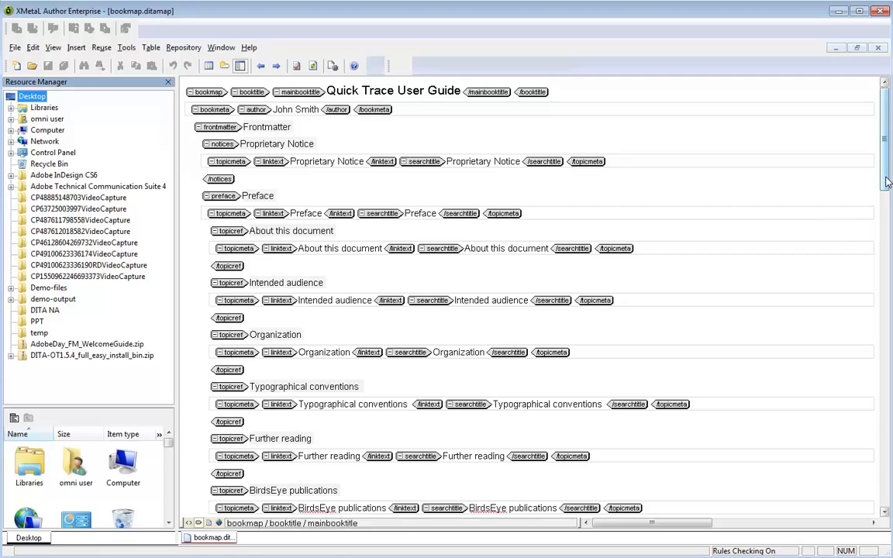
{"action": "left_click_drag", "start_coordinate": [887, 181], "coordinate": [889, 344]}
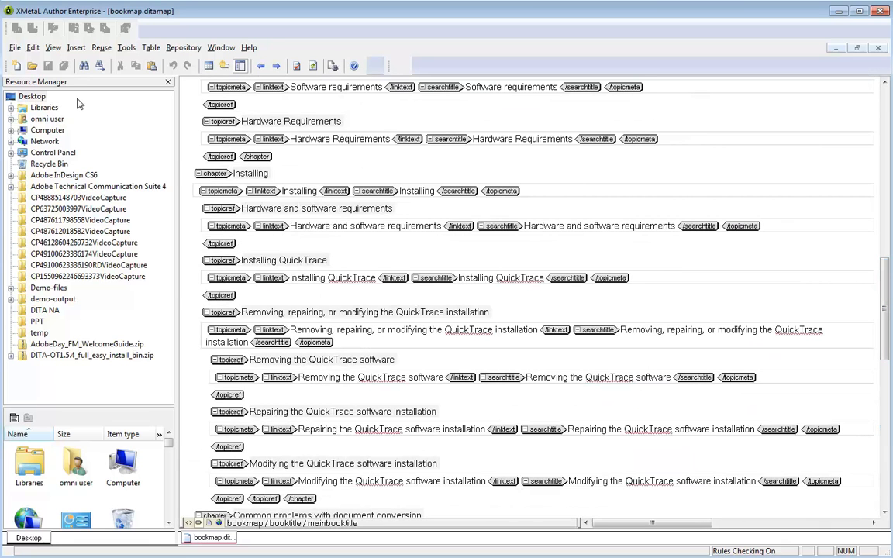
- Return bookmap.ditamap to the map view and open the Proprietary Notice topic under Front matter
{"action": "left_click", "coordinate": [15, 48]}
{"action": "left_click", "coordinate": [56, 154]}
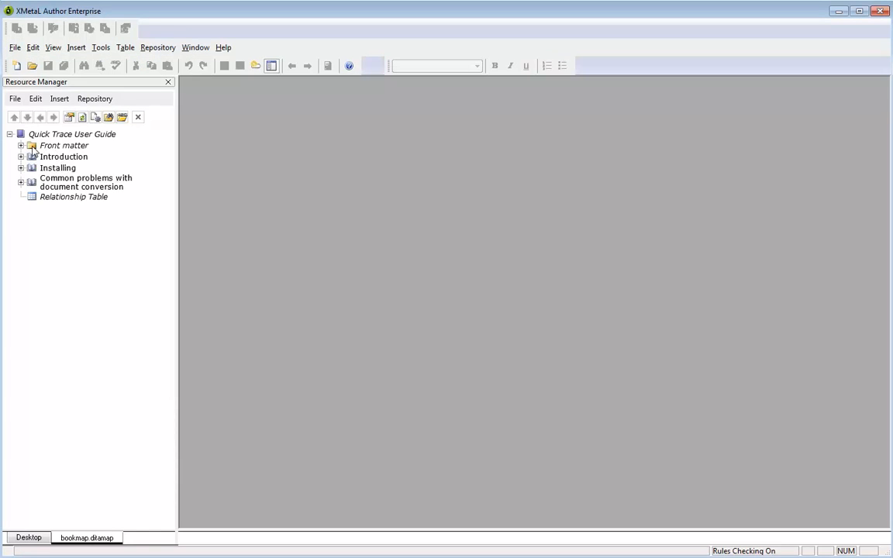
{"action": "left_click", "coordinate": [20, 147]}
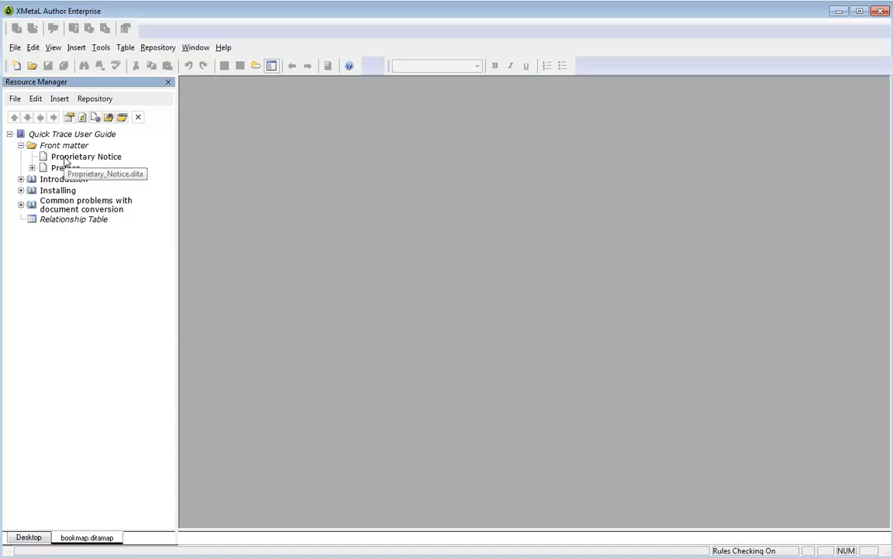
{"action": "double_click", "coordinate": [66, 158]}
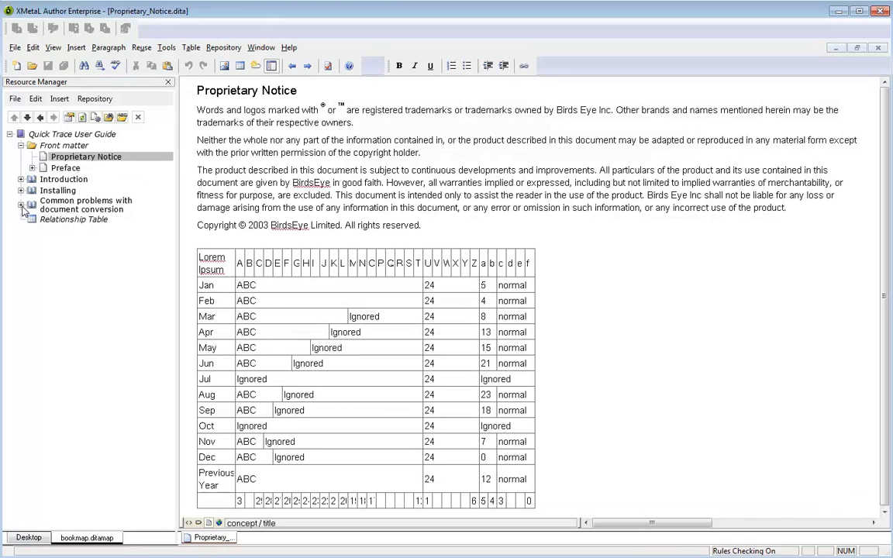
- Open the Installing QuickTrace topic in the Installing chapter and inspect the element paths of step 2, its first choice and substep b
{"action": "left_click", "coordinate": [21, 190]}
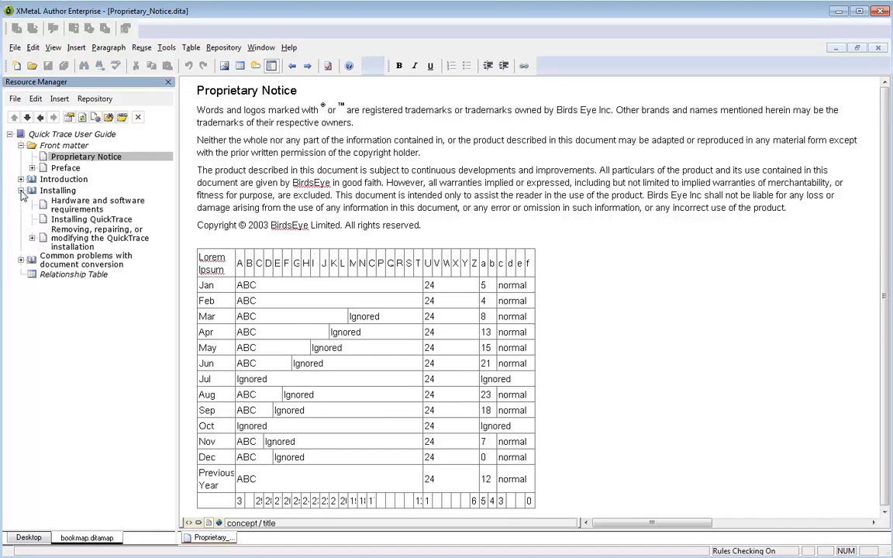
{"action": "double_click", "coordinate": [68, 220]}
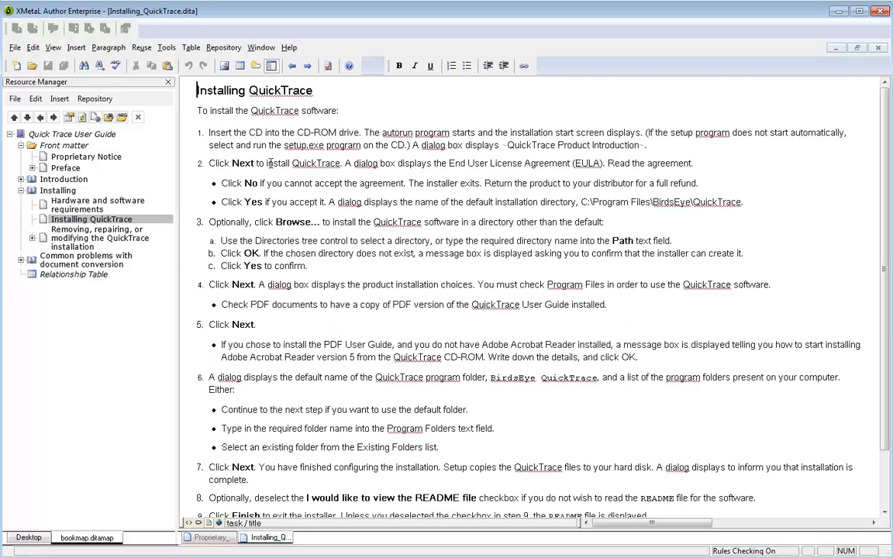
{"action": "left_click", "coordinate": [268, 163]}
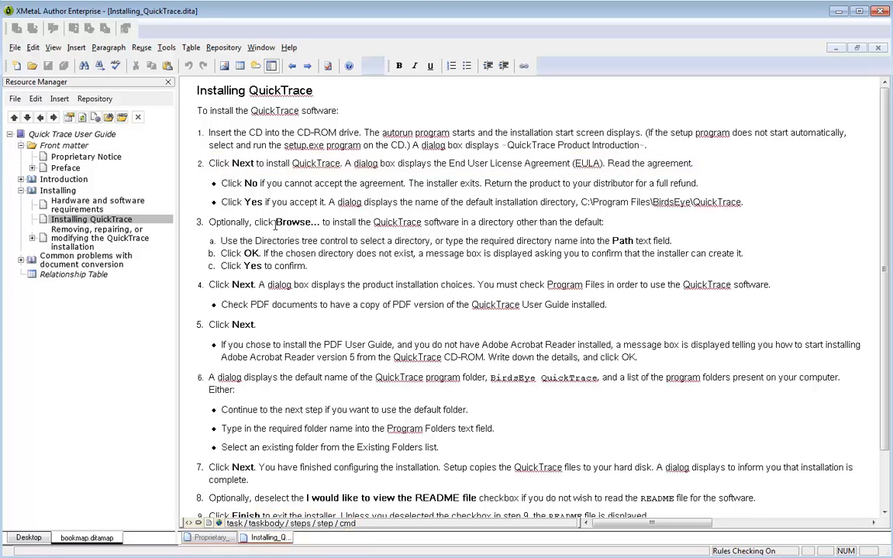
{"action": "left_click", "coordinate": [308, 183]}
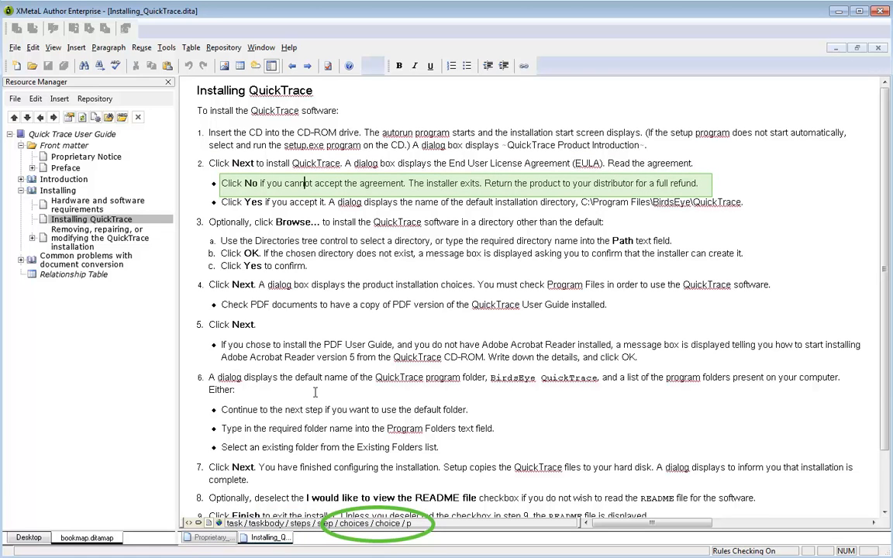
{"action": "left_click", "coordinate": [298, 253]}
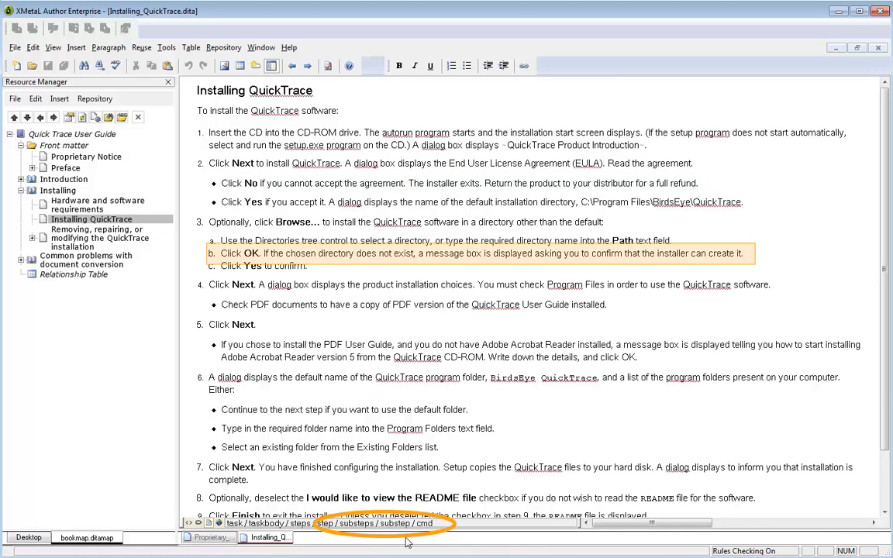
{"action": "left_click", "coordinate": [256, 254]}
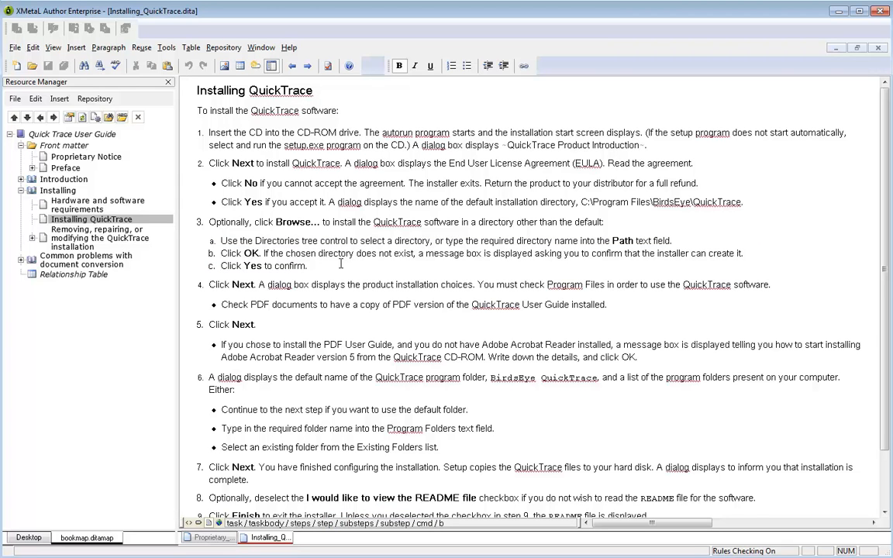
- Open Issue 1: Tables That Aren't Tables under Common problems with document conversion and inspect its note element in the XML source
{"action": "left_click", "coordinate": [21, 260]}
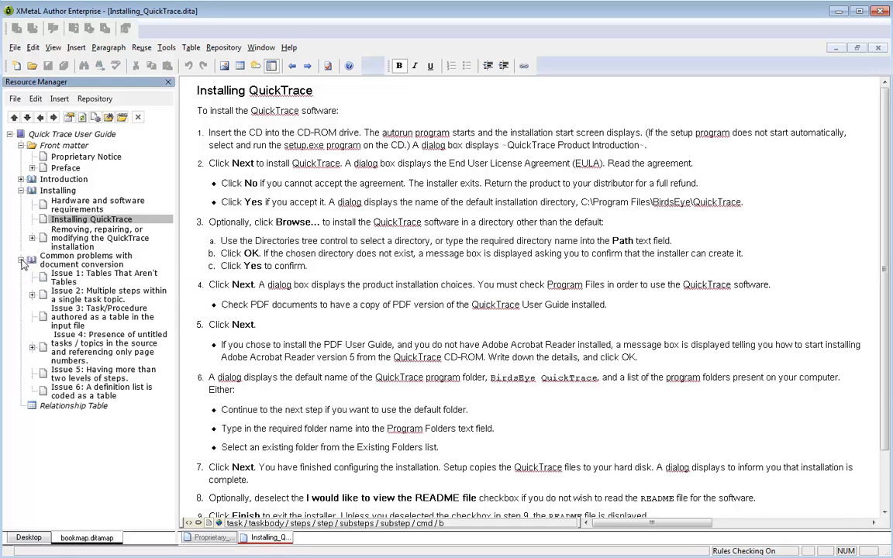
{"action": "left_click", "coordinate": [85, 276]}
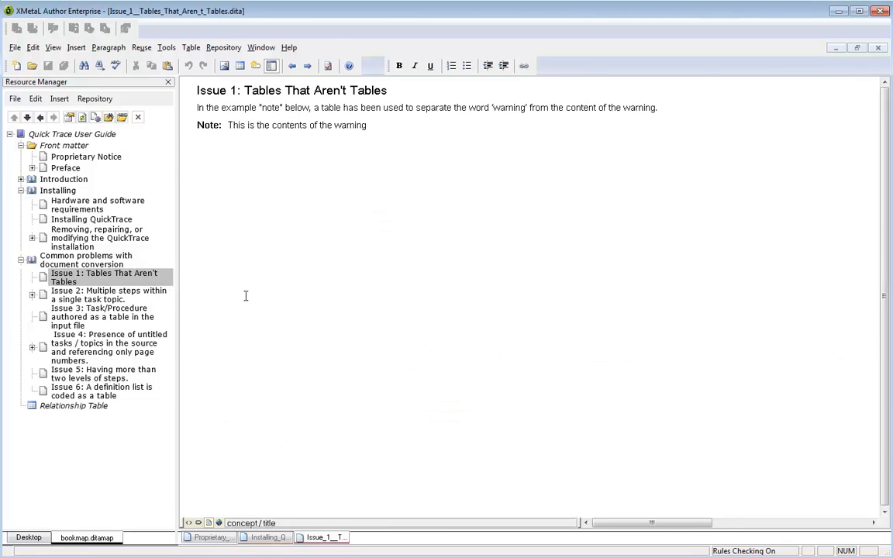
{"action": "left_click", "coordinate": [231, 126]}
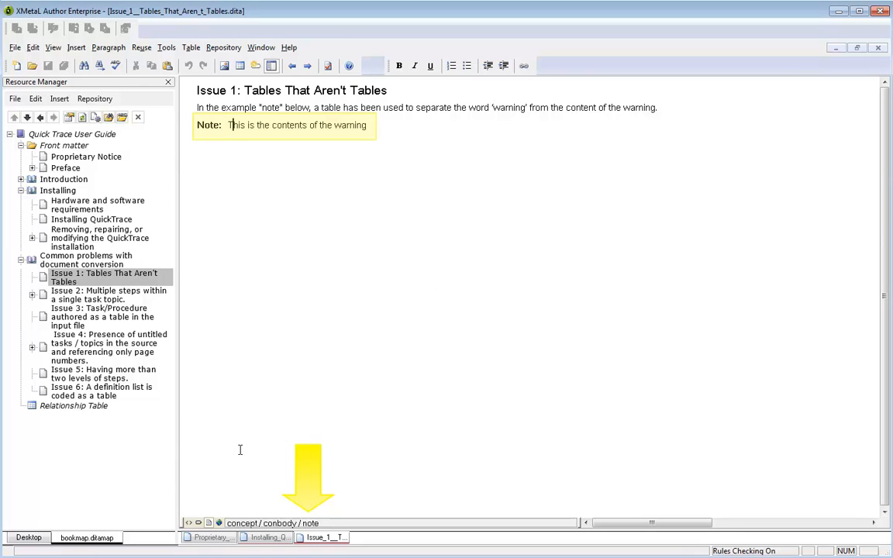
{"action": "left_click", "coordinate": [187, 523]}
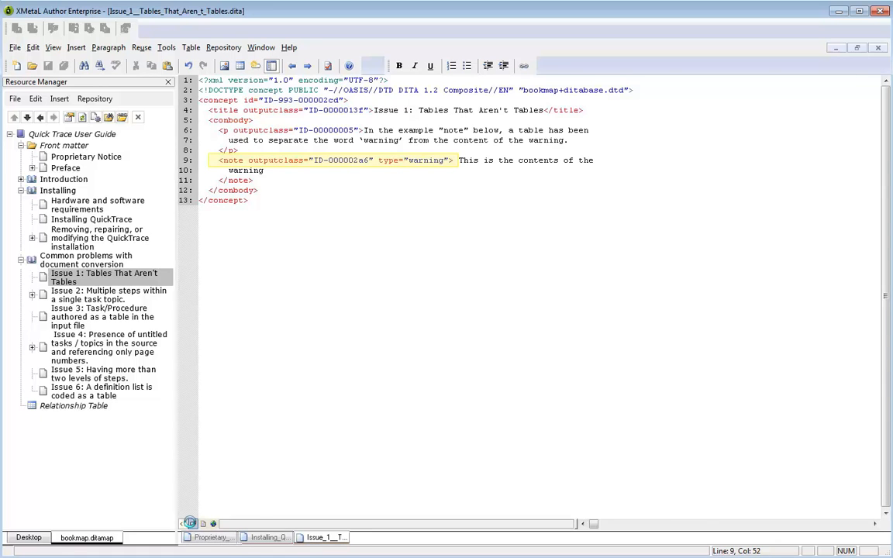
{"action": "left_click", "coordinate": [192, 524]}
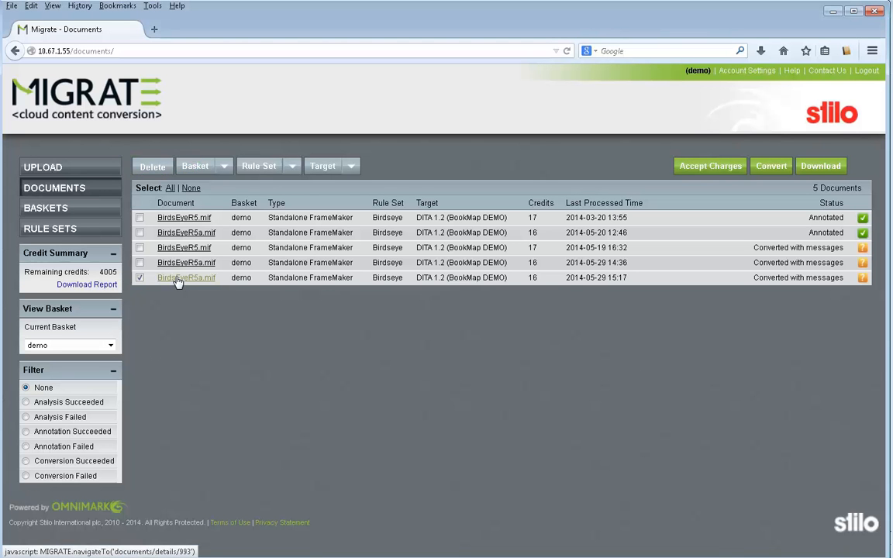
- Switch to Migrate, open the rules for the latest converted BirdsEyeR5a.mif, and view the Map: title rule applied to the Quick Trace User Guide title
{"action": "left_click", "coordinate": [177, 279]}
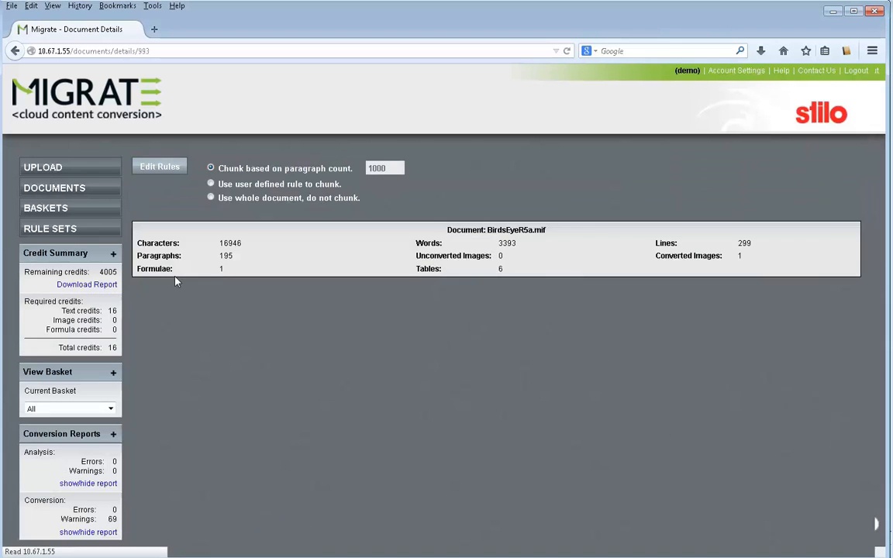
{"action": "left_click", "coordinate": [158, 168]}
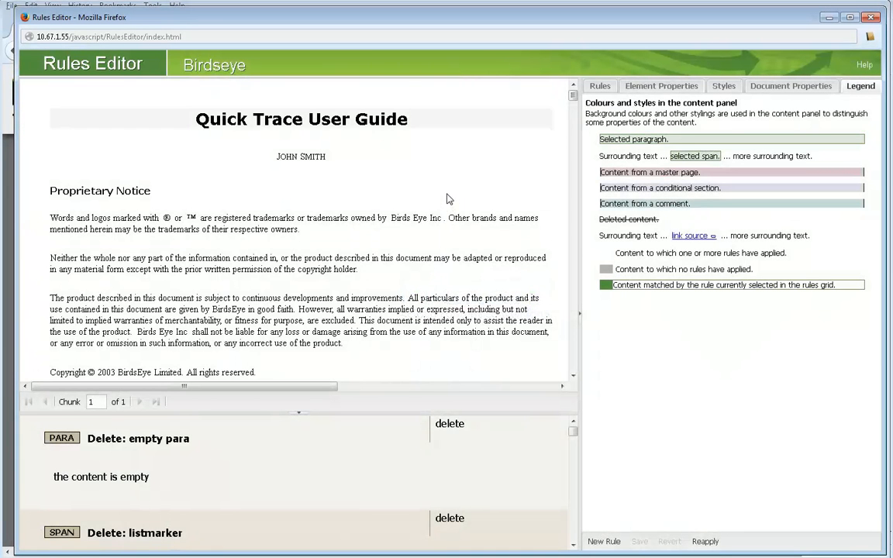
{"action": "left_click", "coordinate": [451, 124]}
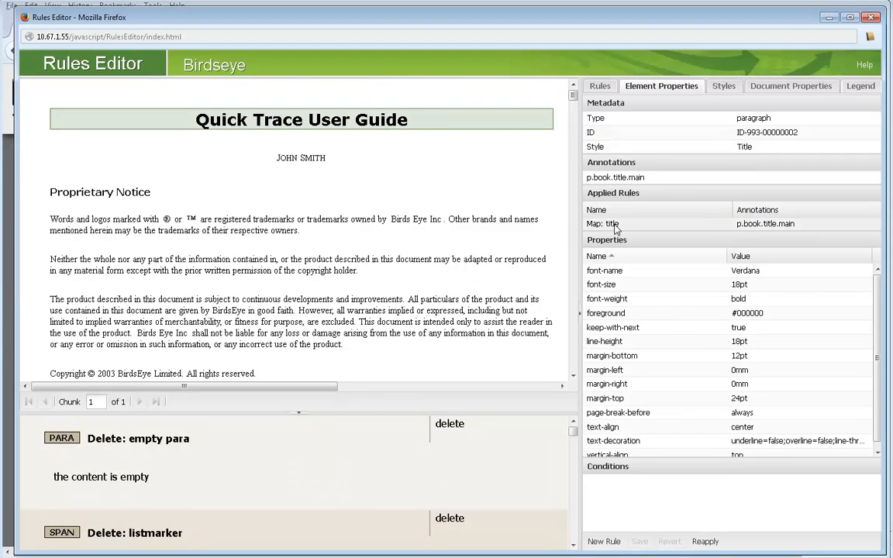
{"action": "double_click", "coordinate": [613, 224]}
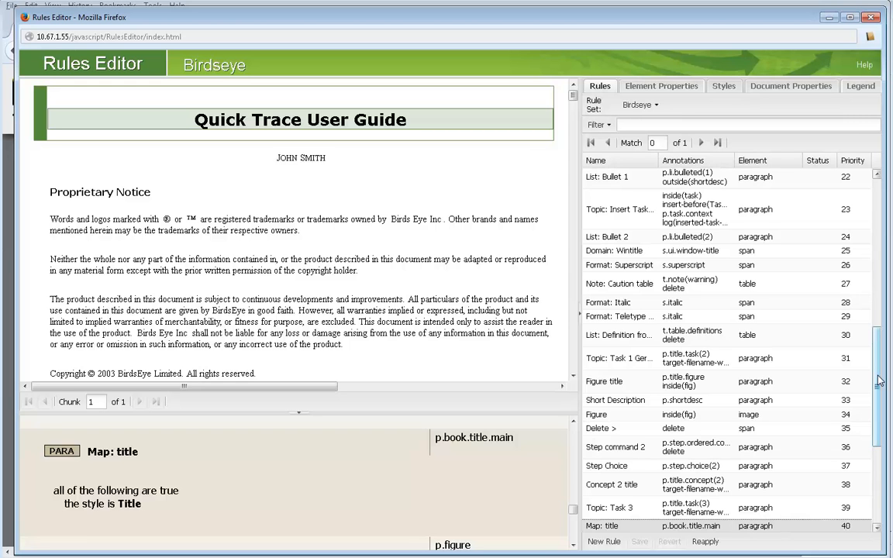
- Find the Relationship table entry rule in the Birdseye rule set and go to its first match in the document
{"action": "left_click_drag", "start_coordinate": [880, 380], "coordinate": [853, 465]}
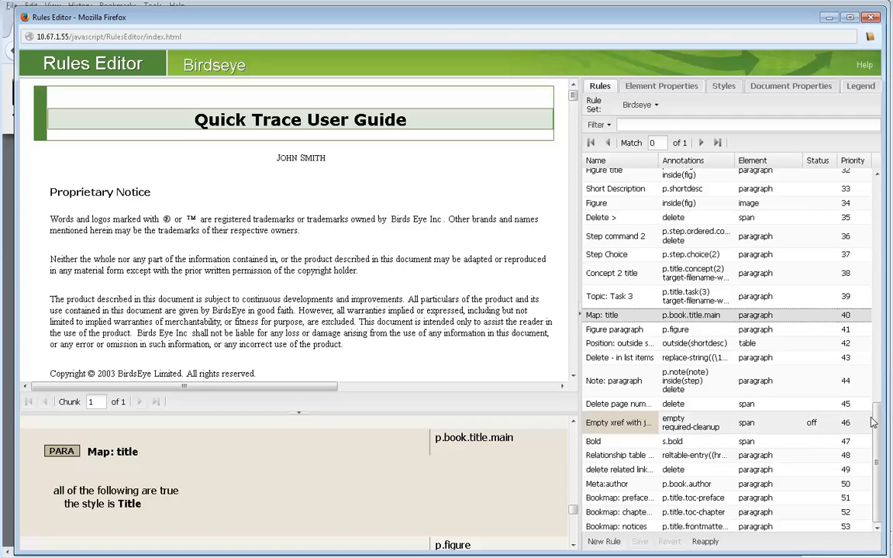
{"action": "left_click_drag", "start_coordinate": [880, 418], "coordinate": [879, 393]}
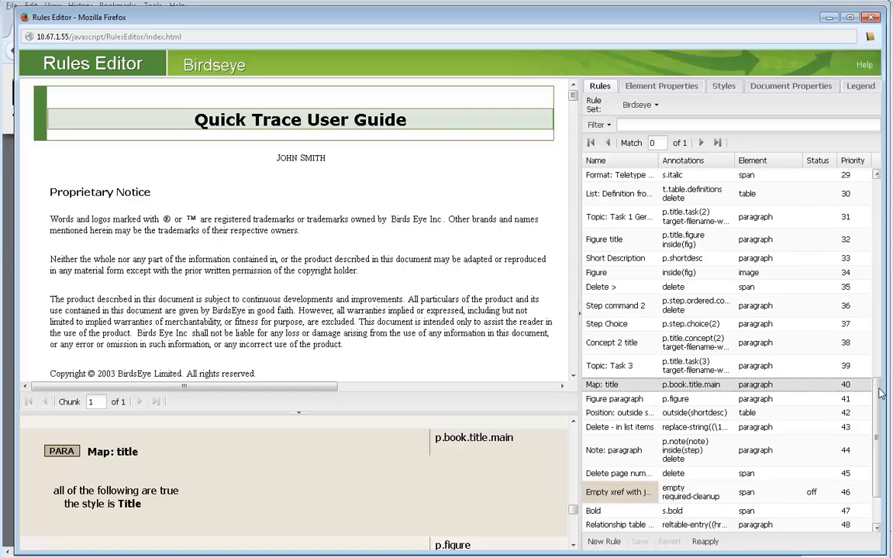
{"action": "left_click", "coordinate": [686, 194]}
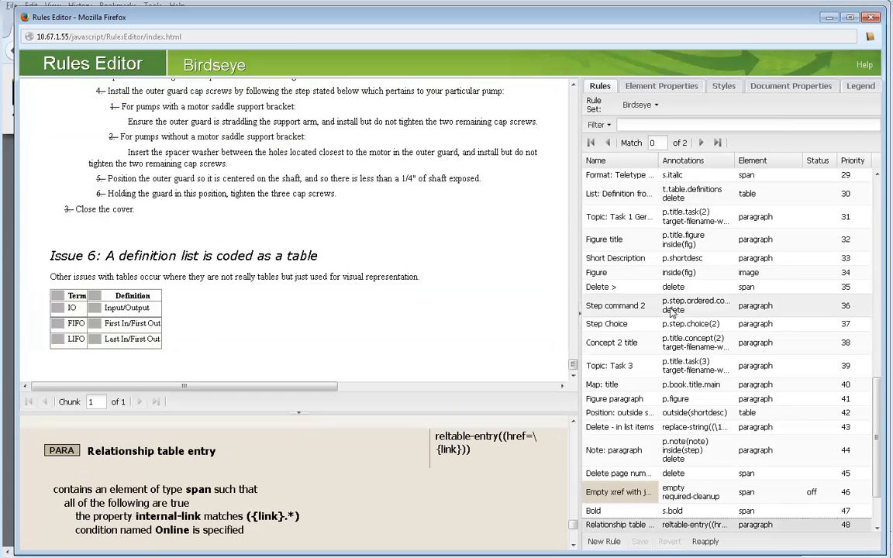
{"action": "left_click", "coordinate": [701, 143]}
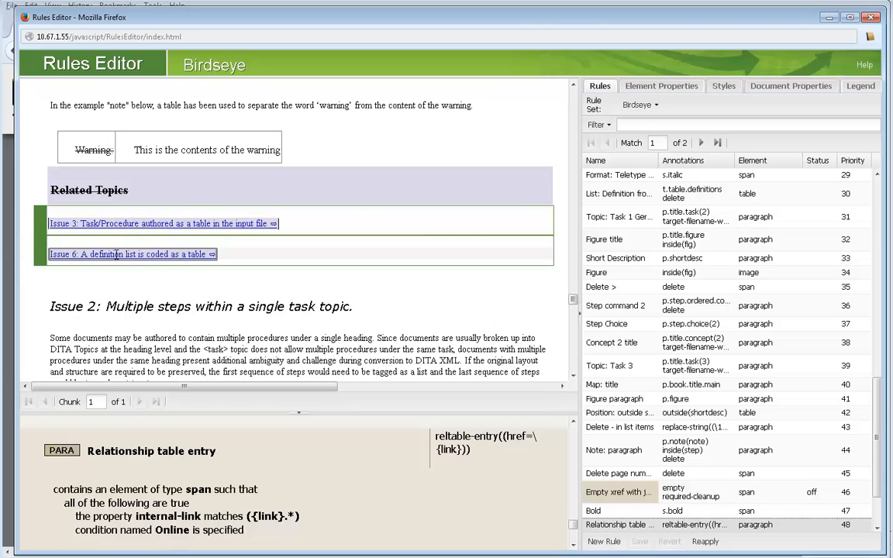
- Replace reltable-entry with related-link in the Relationship table entry rule's annotation, keeping ((href=\{link})), and save the rules
{"action": "double_click", "coordinate": [457, 438]}
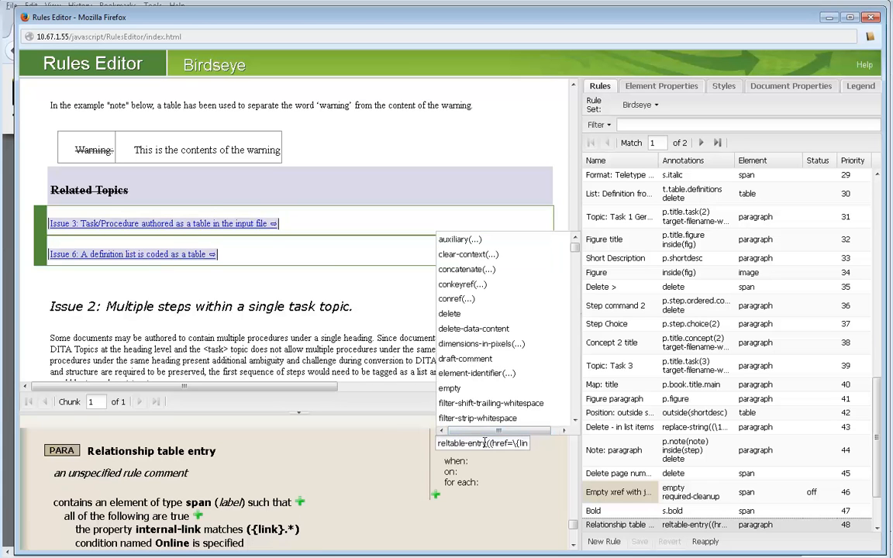
{"action": "left_click_drag", "start_coordinate": [488, 442], "coordinate": [440, 445]}
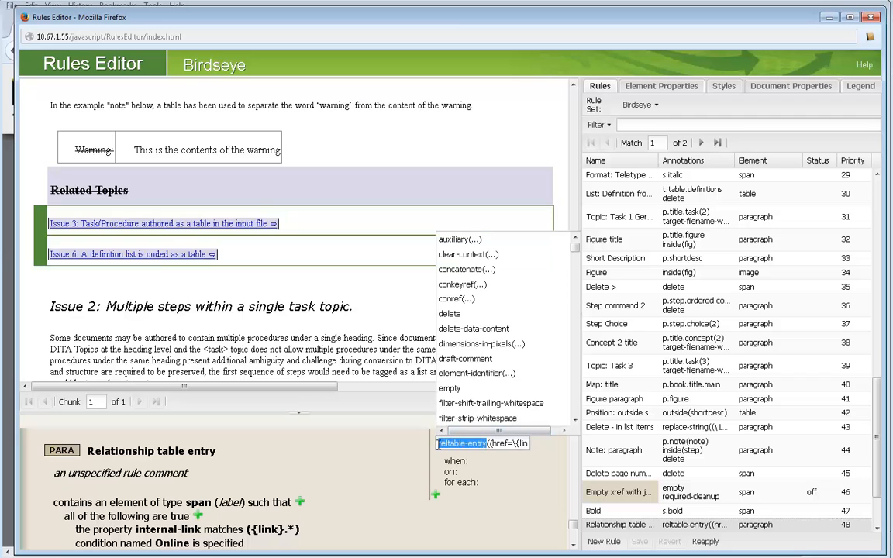
{"action": "key", "text": "BackSpace"}
{"action": "type", "text": "Te"}
{"action": "type", "text": "lated"}
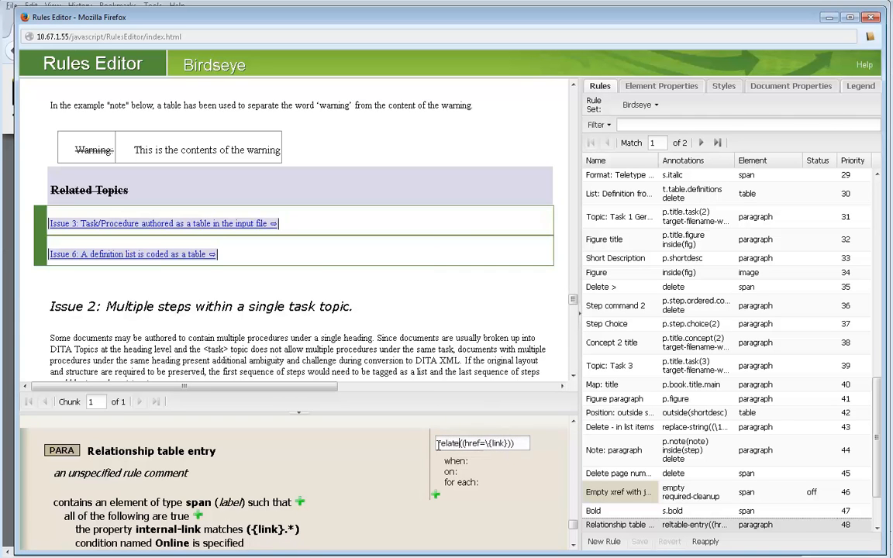
{"action": "type", "text": "-link"}
{"action": "key", "text": "Return"}
{"action": "left_click", "coordinate": [574, 545]}
{"action": "left_click", "coordinate": [51, 535]}
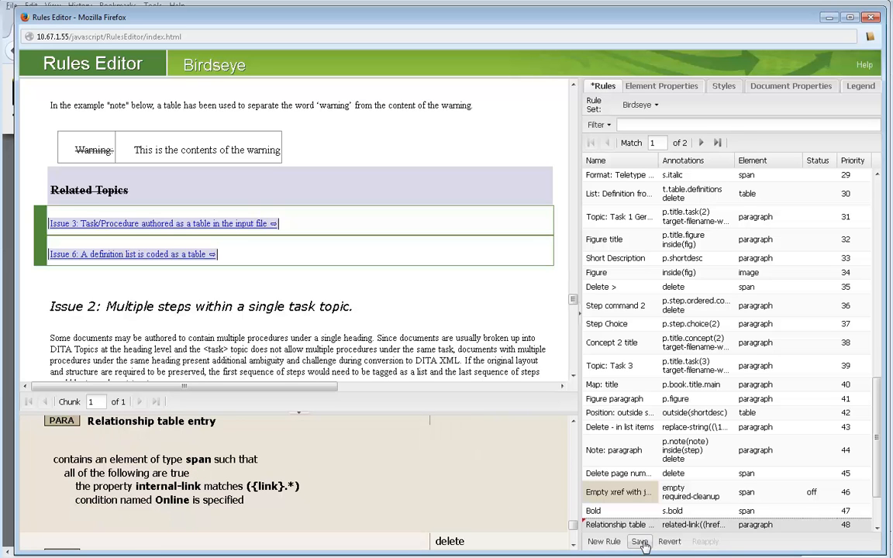
{"action": "left_click", "coordinate": [639, 541]}
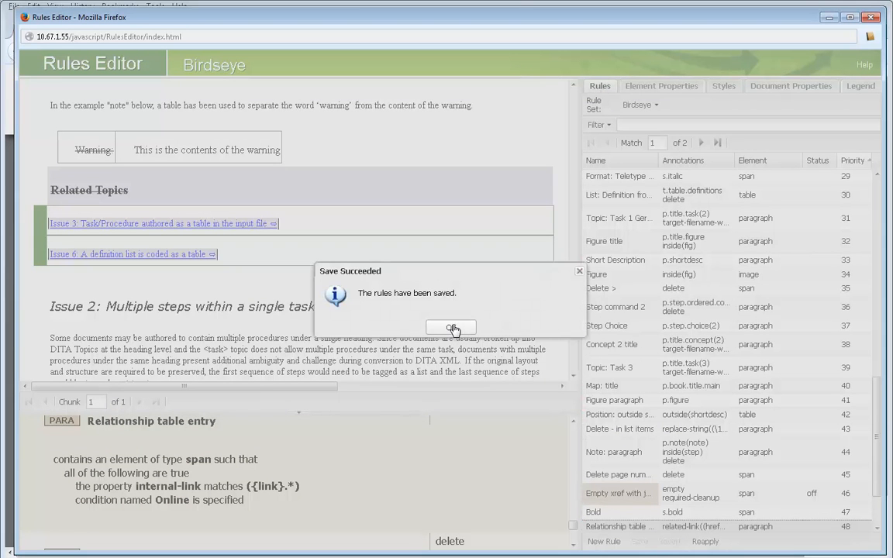
{"action": "left_click", "coordinate": [454, 331]}
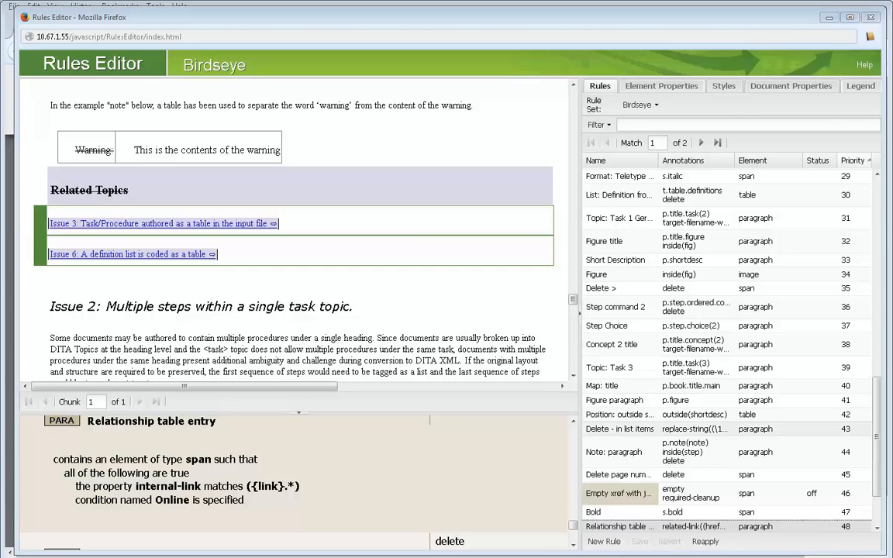
- Switch from the Rules Editor to the Migrate documents list and convert the selected, most recently processed BirdsEyeR5a.mif
{"action": "key", "text": "alt+Tab"}
{"action": "left_click", "coordinate": [56, 189]}
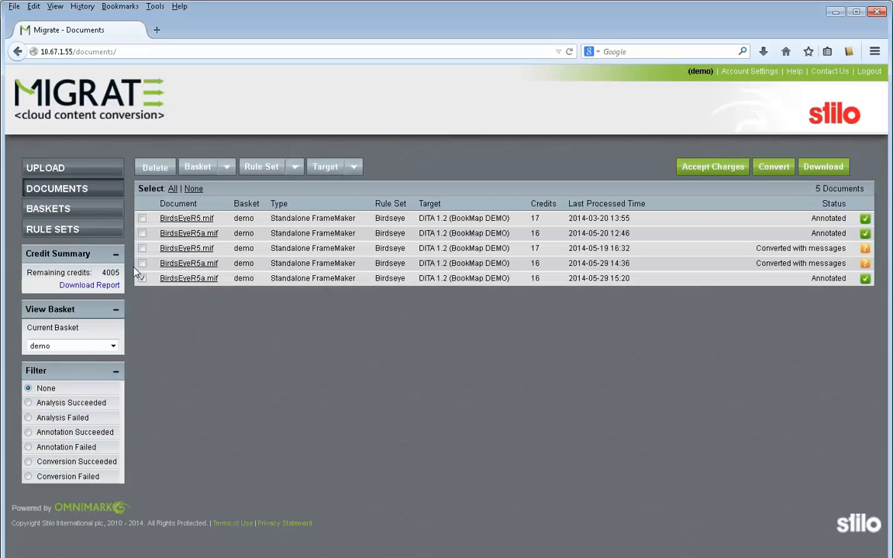
{"action": "left_click", "coordinate": [774, 167]}
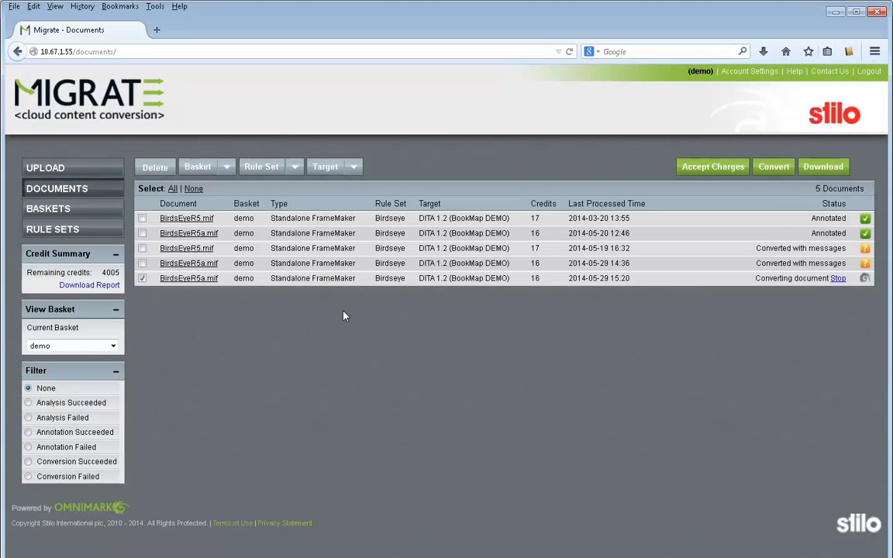
- View the documents of all baskets, and return the list to the demo basket
{"action": "left_click", "coordinate": [113, 347]}
{"action": "left_click", "coordinate": [70, 358]}
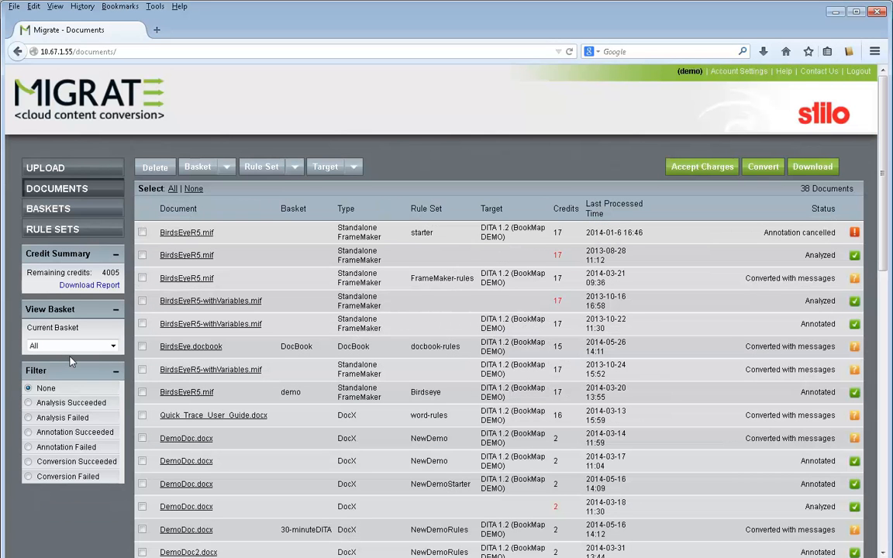
{"action": "left_click", "coordinate": [113, 346]}
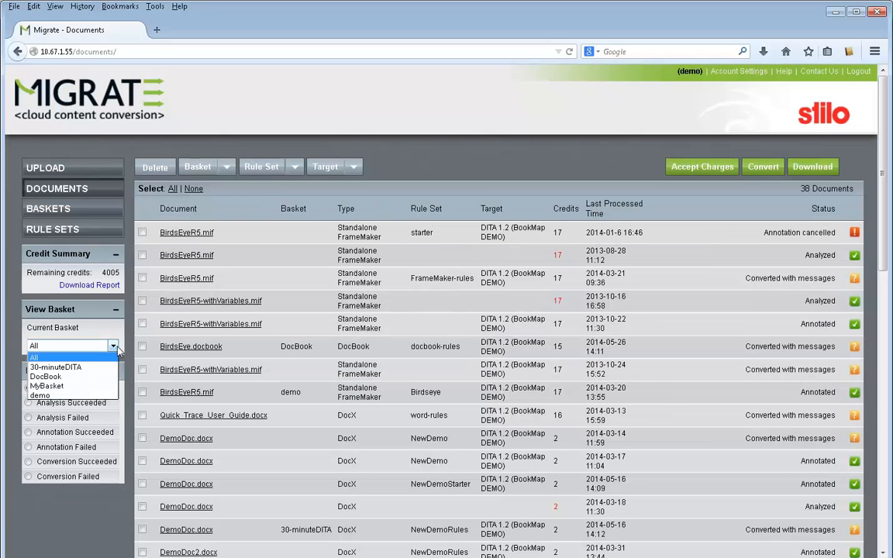
{"action": "left_click", "coordinate": [81, 396]}
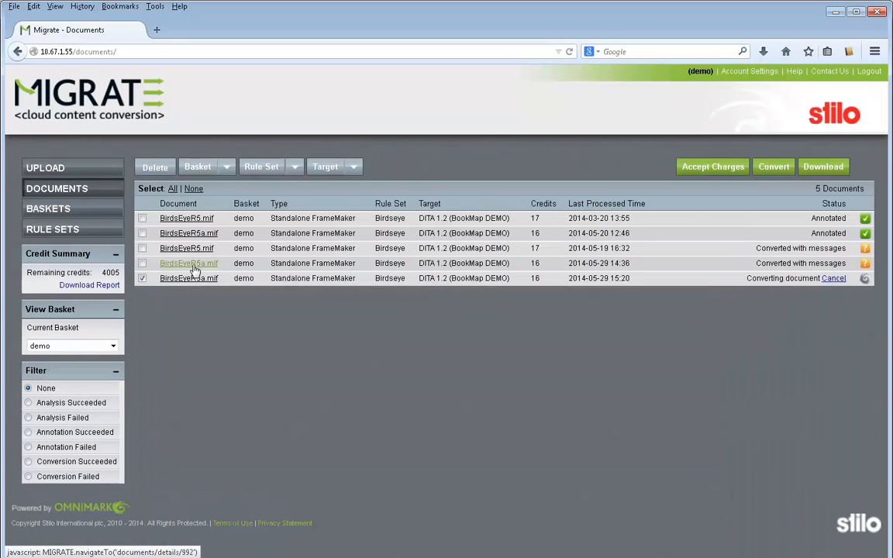
- Create a basket named New Basket
{"action": "left_click", "coordinate": [208, 167]}
{"action": "left_click", "coordinate": [51, 210]}
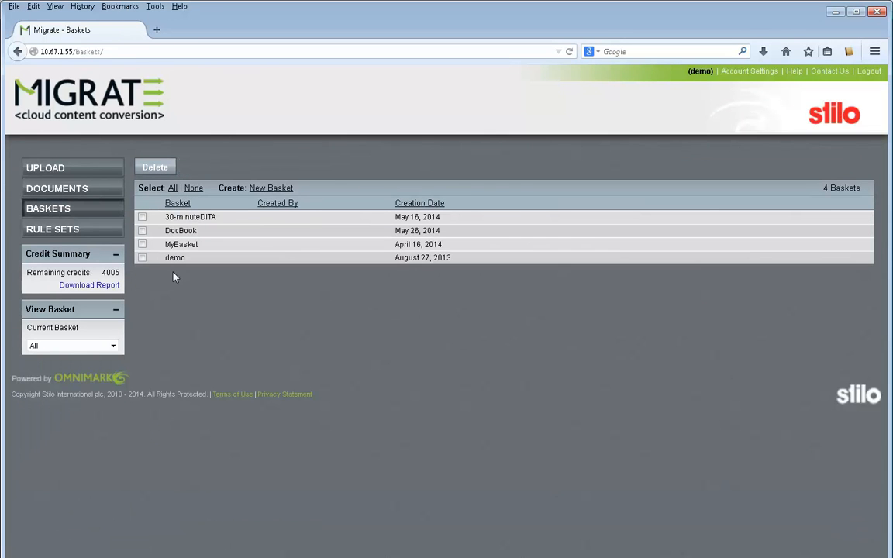
{"action": "left_click", "coordinate": [269, 188]}
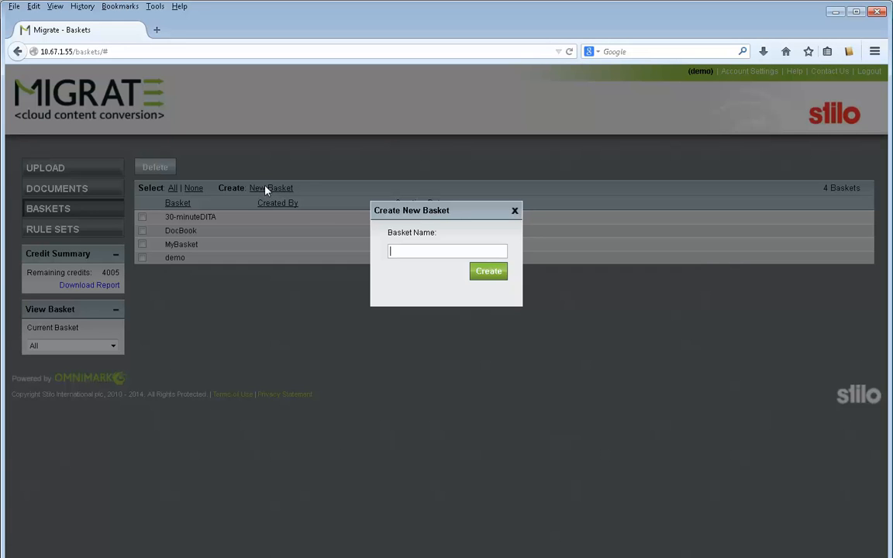
{"action": "type", "text": "New Basket"}
{"action": "left_click", "coordinate": [489, 280]}
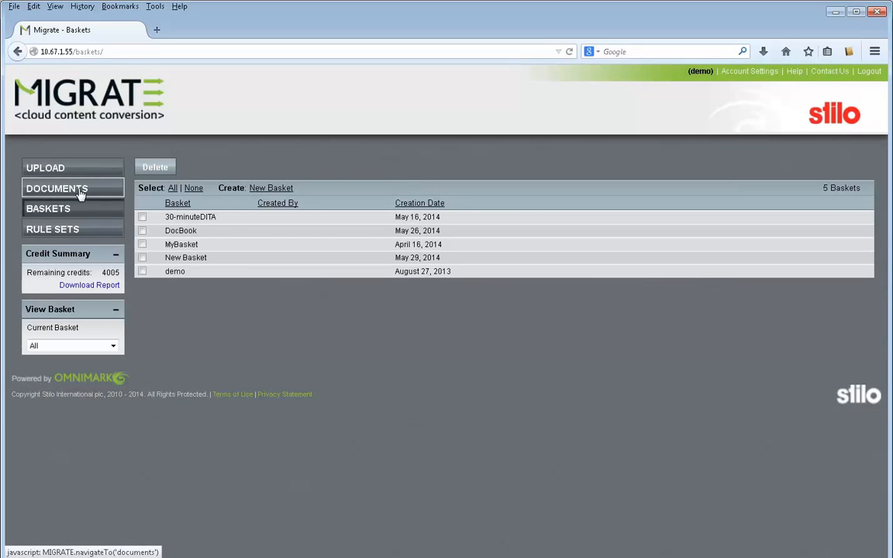
- Assign the two BirdsEyeR5a.mif documents processed on 2014-05-29 to New Basket and list that basket's documents
{"action": "left_click", "coordinate": [80, 192]}
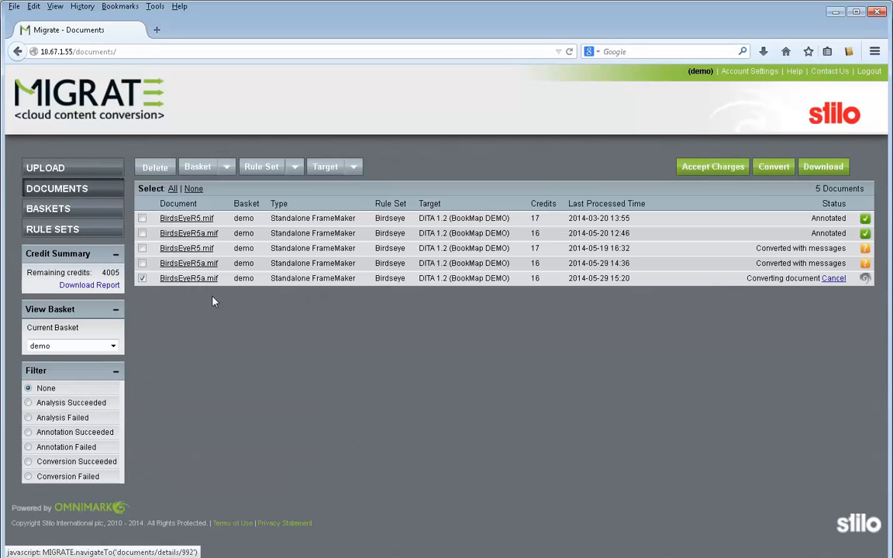
{"action": "left_click", "coordinate": [199, 166]}
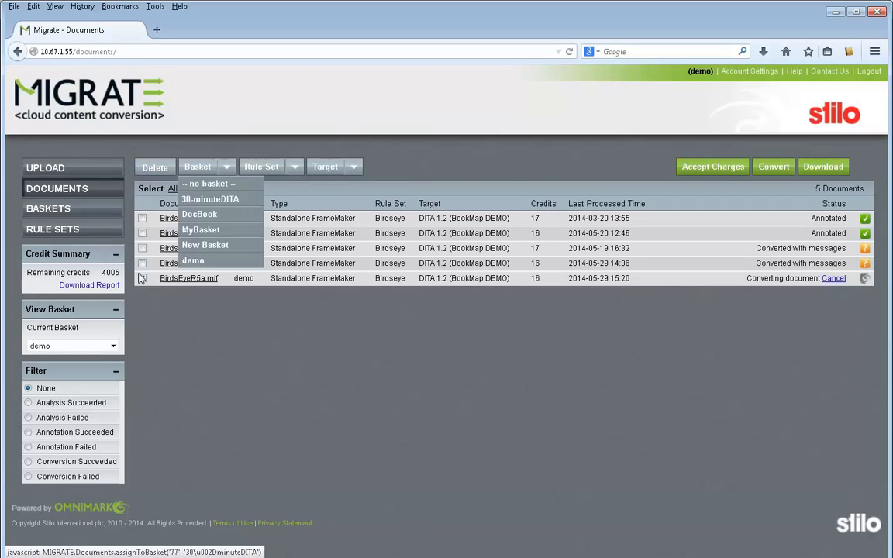
{"action": "left_click", "coordinate": [142, 264]}
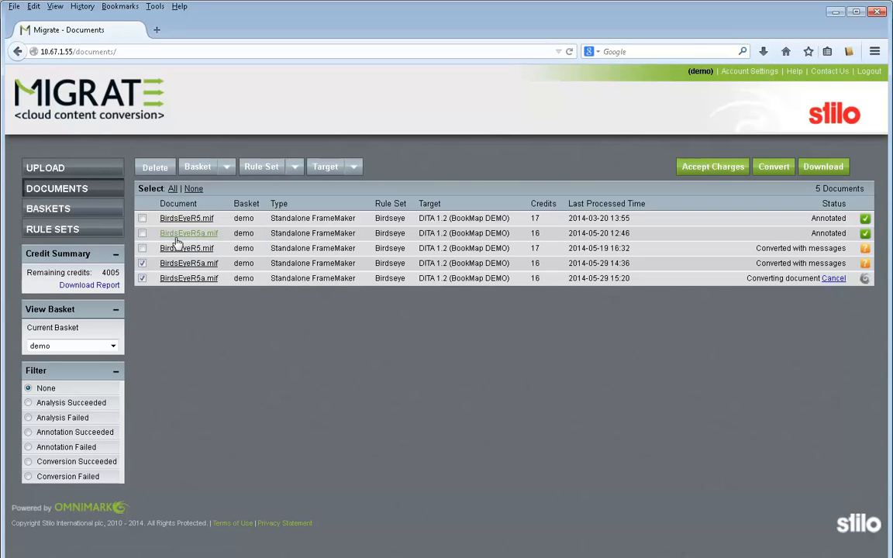
{"action": "left_click", "coordinate": [225, 167]}
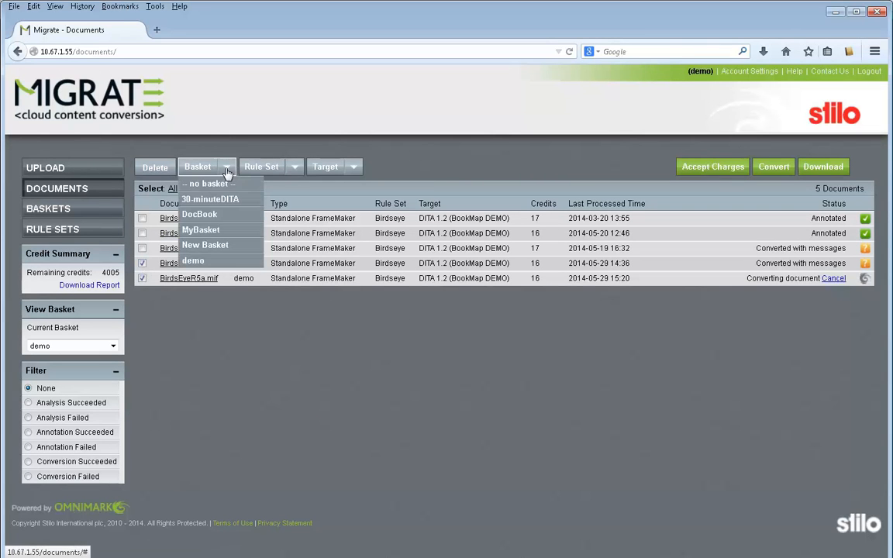
{"action": "left_click", "coordinate": [206, 246]}
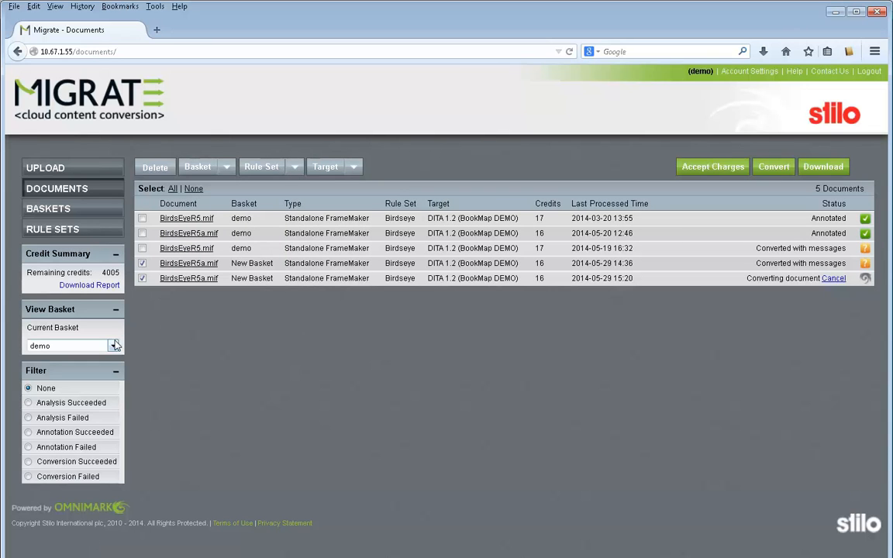
{"action": "left_click", "coordinate": [113, 346]}
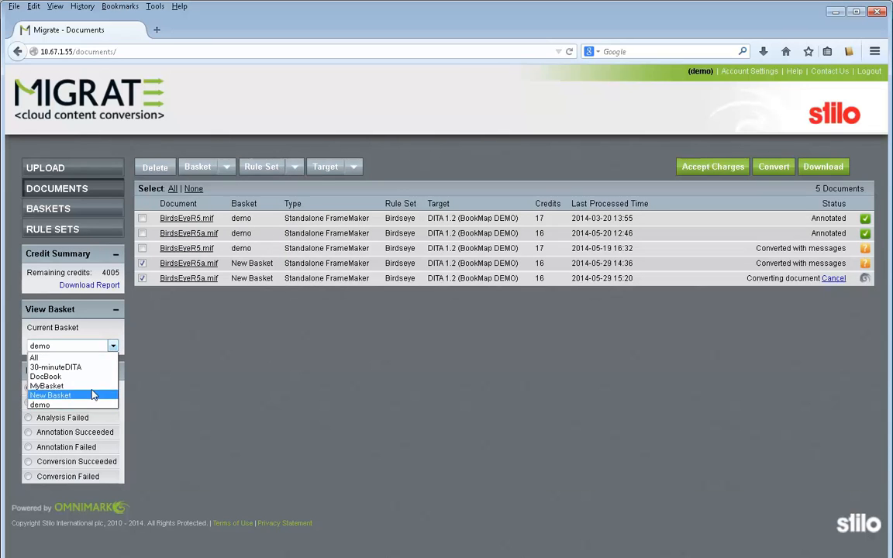
{"action": "left_click", "coordinate": [69, 395]}
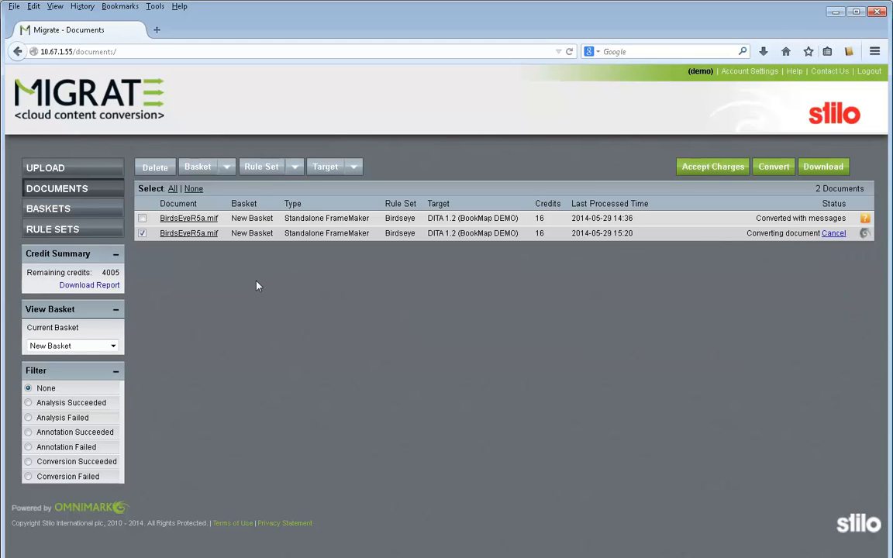
- Clone the Birdseye rule set under the name Birdseye-copy
{"action": "left_click", "coordinate": [260, 172]}
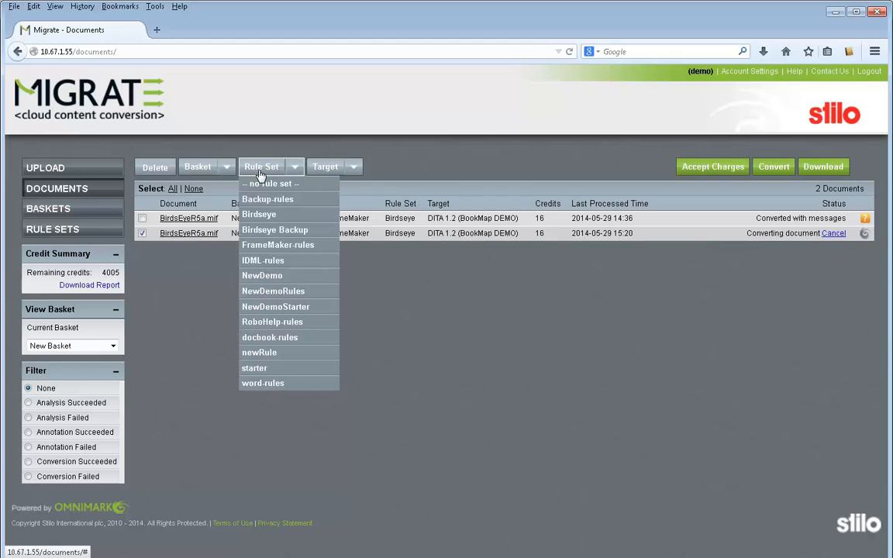
{"action": "left_click", "coordinate": [223, 354]}
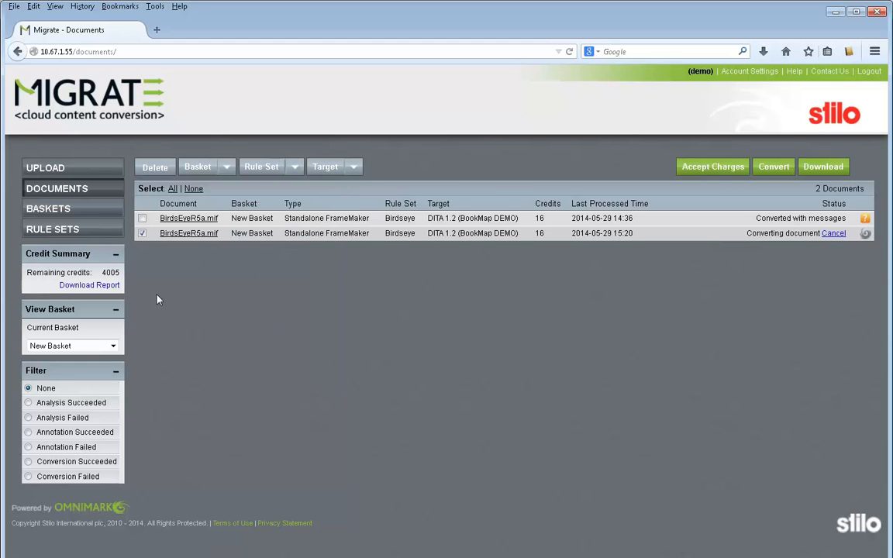
{"action": "left_click", "coordinate": [55, 231]}
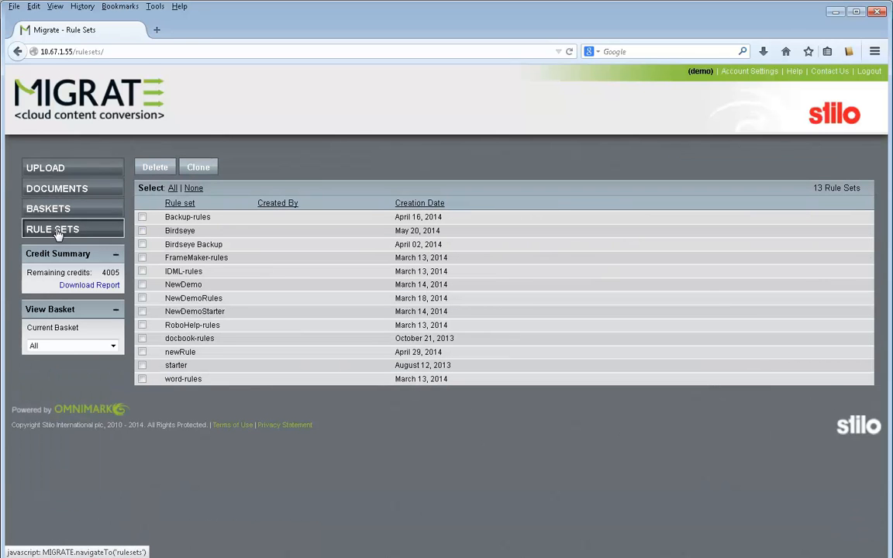
{"action": "left_click", "coordinate": [141, 230]}
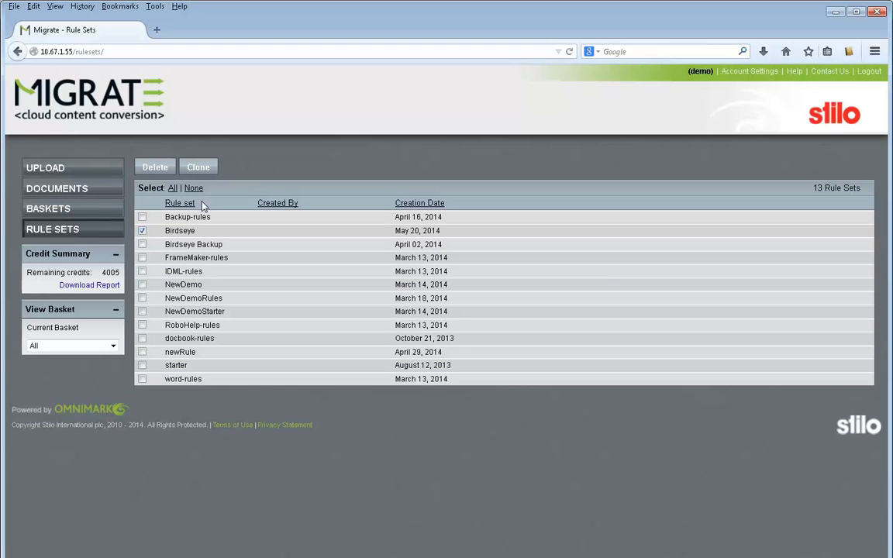
{"action": "left_click", "coordinate": [199, 168]}
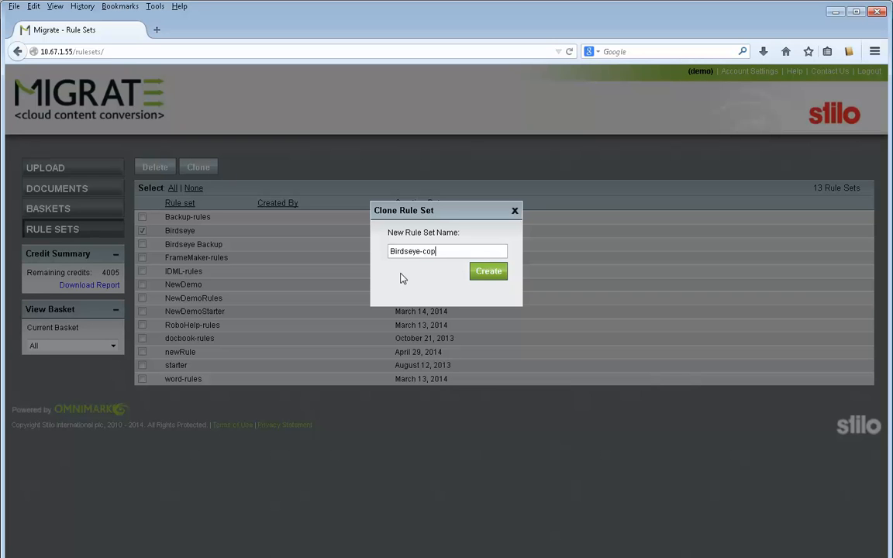
{"action": "left_click", "coordinate": [486, 271]}
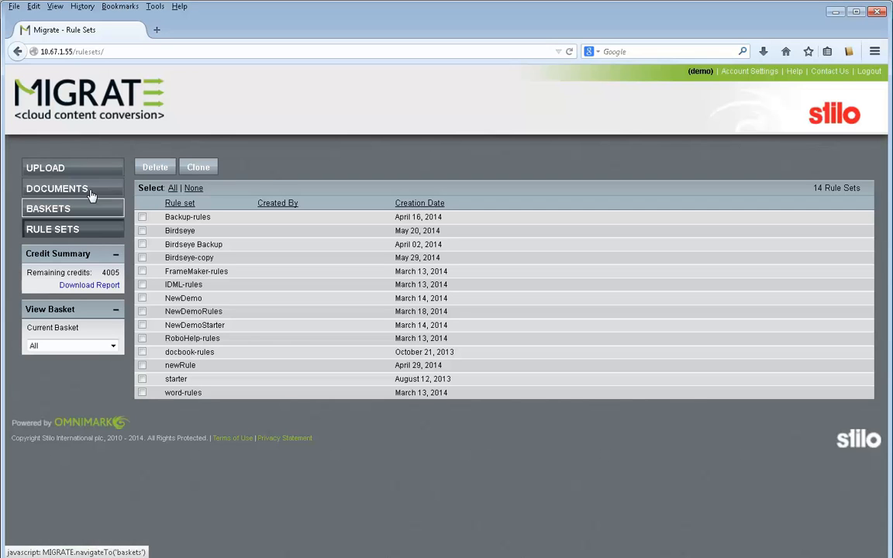
- Assign the Birdseye-copy rule set to only the BirdsEyeR5a.mif document processed at 14:36 in New Basket
{"action": "left_click", "coordinate": [76, 191]}
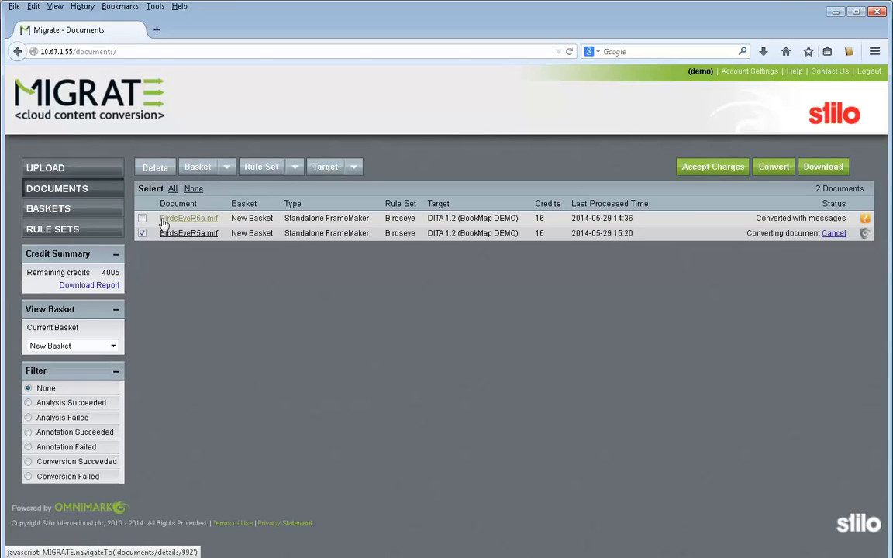
{"action": "left_click", "coordinate": [142, 233]}
{"action": "left_click", "coordinate": [142, 218]}
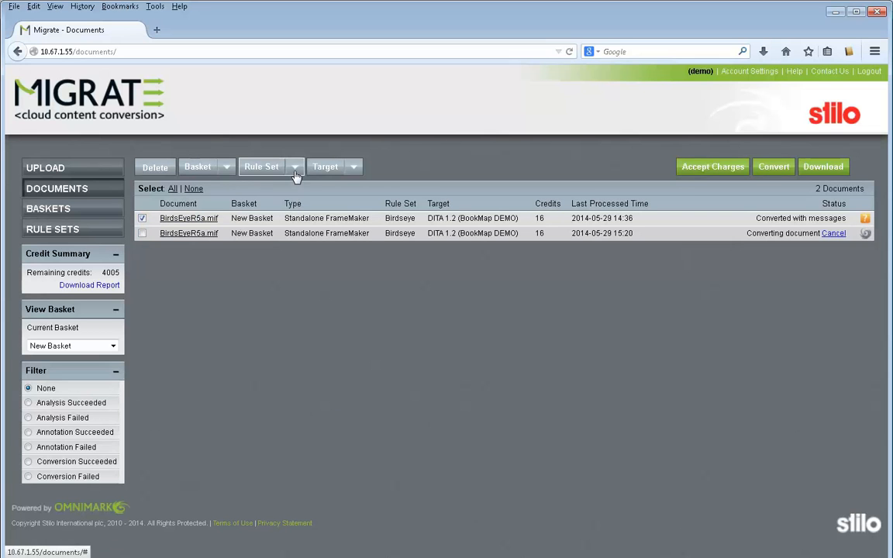
{"action": "left_click", "coordinate": [267, 167]}
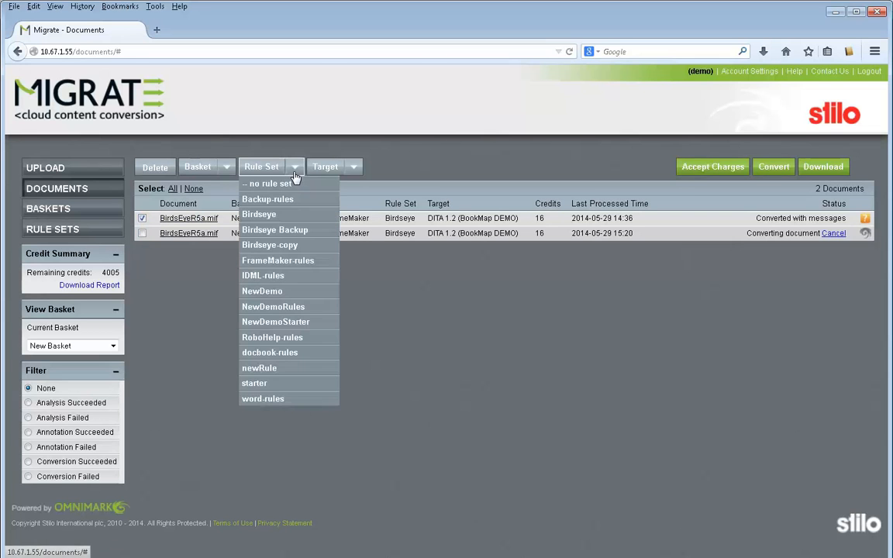
{"action": "left_click", "coordinate": [290, 245]}
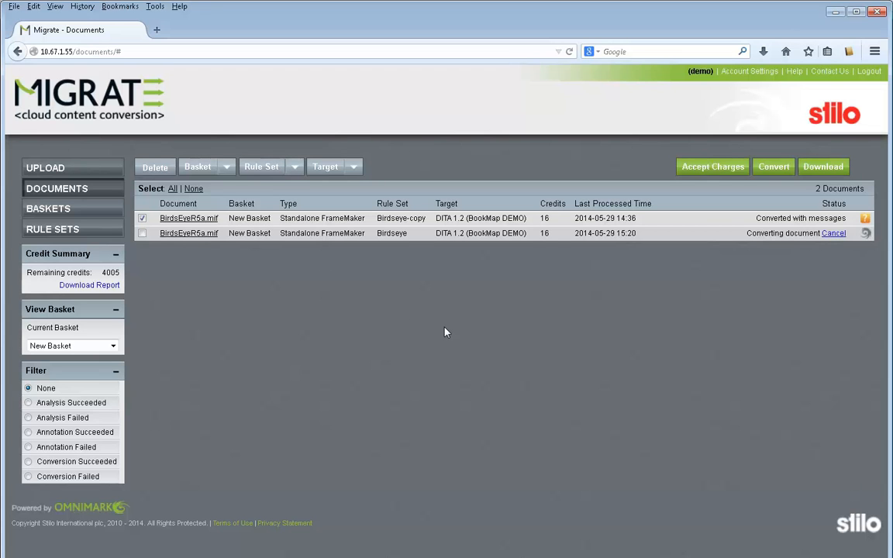
- Download only the newly converted BirdsEyeR5a.mif that uses the Birdseye rule set, saving it as BirdsEyeR5a-2.zip in the Demo output folder
{"action": "left_click", "coordinate": [142, 219]}
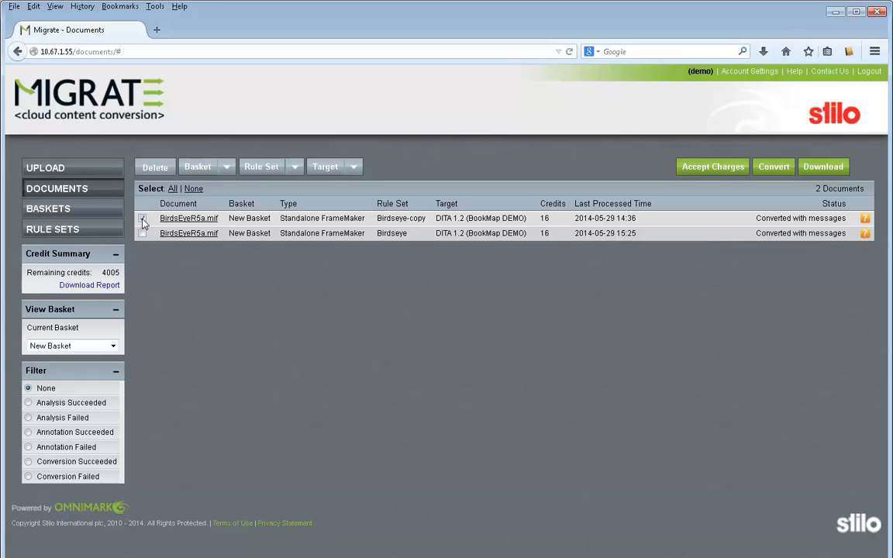
{"action": "left_click", "coordinate": [142, 232]}
{"action": "left_click", "coordinate": [822, 167]}
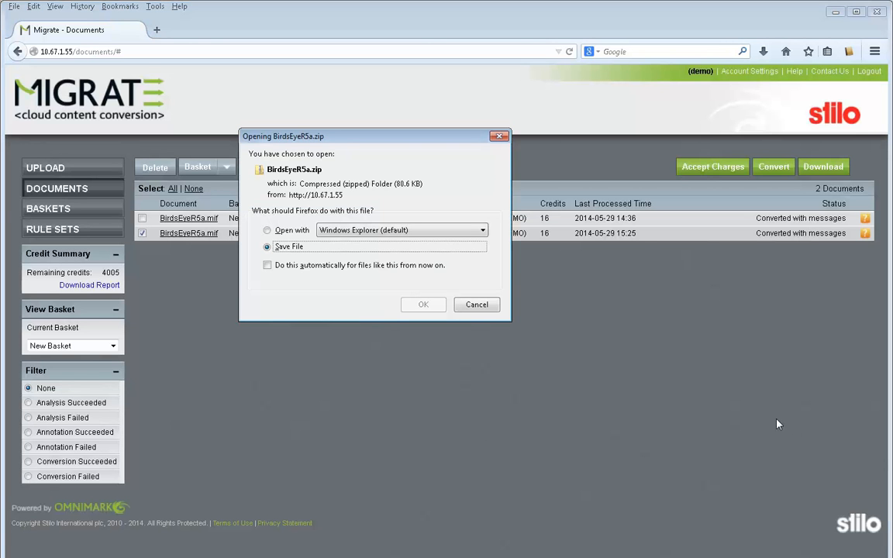
{"action": "left_click", "coordinate": [424, 305]}
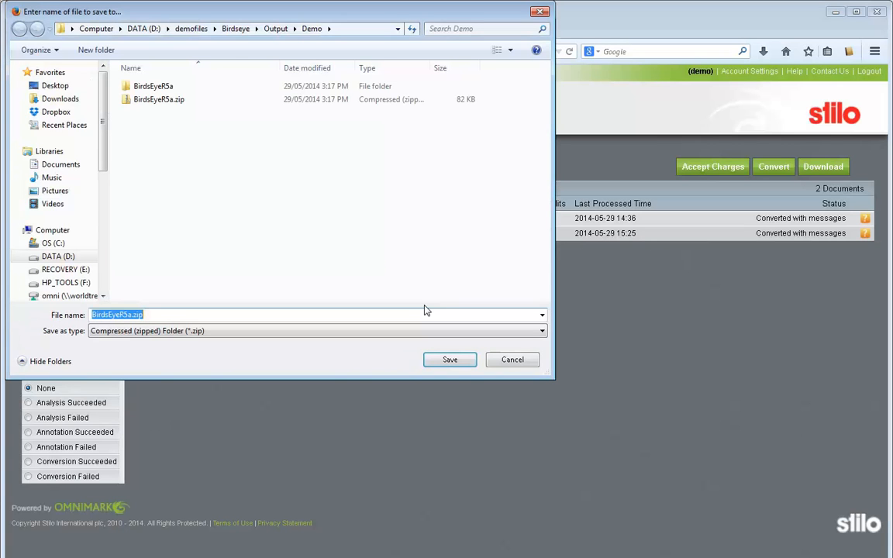
{"action": "left_click", "coordinate": [133, 315]}
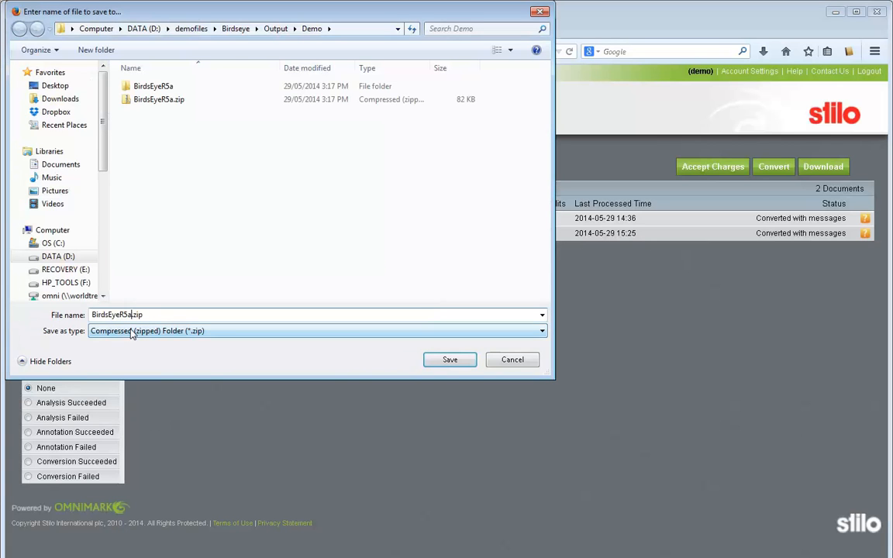
{"action": "type", "text": "-2"}
{"action": "left_click", "coordinate": [448, 362]}
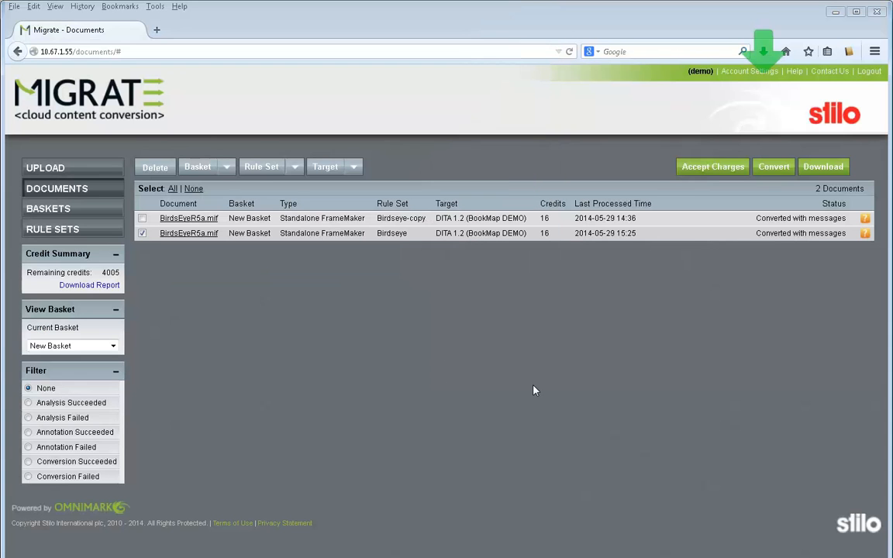
- Extract the downloaded archive into the BirdsEyeR5a-2 folder and show the extracted files
{"action": "left_click", "coordinate": [763, 52]}
{"action": "left_click", "coordinate": [685, 97]}
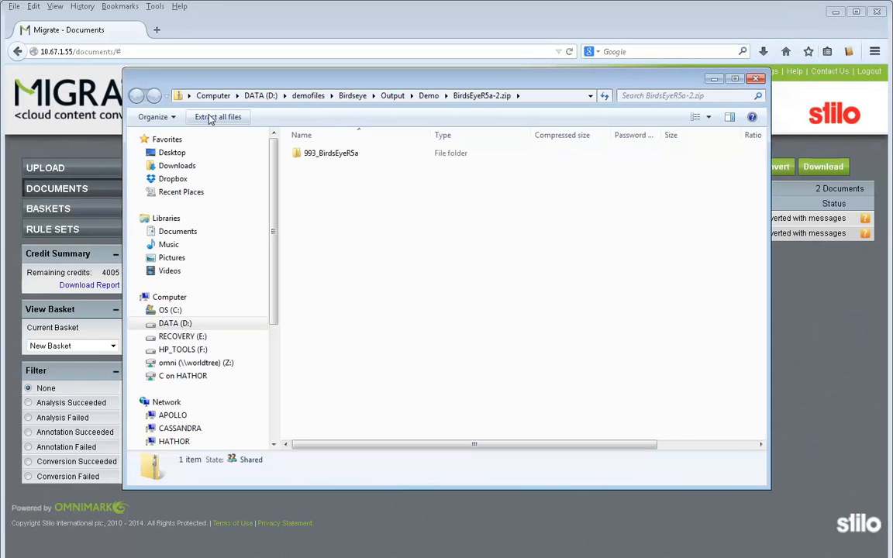
{"action": "left_click", "coordinate": [209, 117]}
{"action": "left_click", "coordinate": [634, 452]}
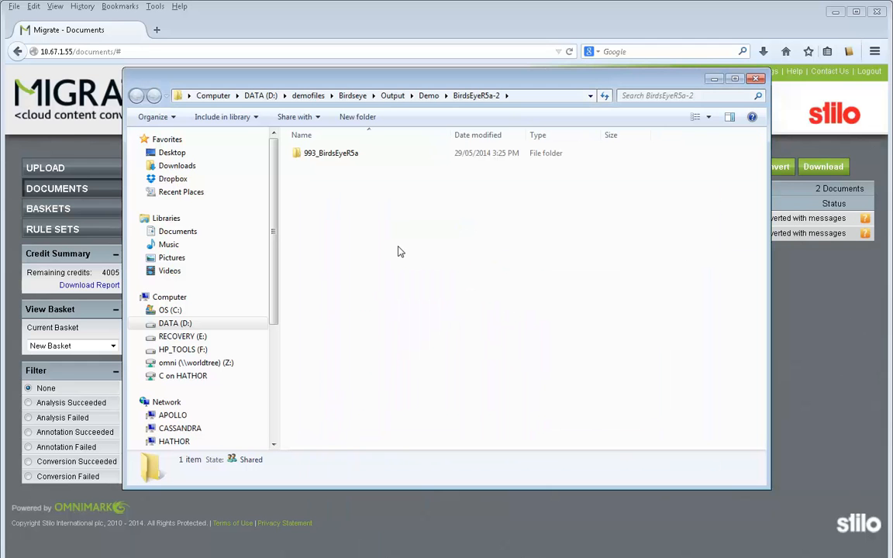
- Open bookmap.ditamap from the 993_BirdsEyeR5a folder in XMetaL
{"action": "double_click", "coordinate": [328, 154]}
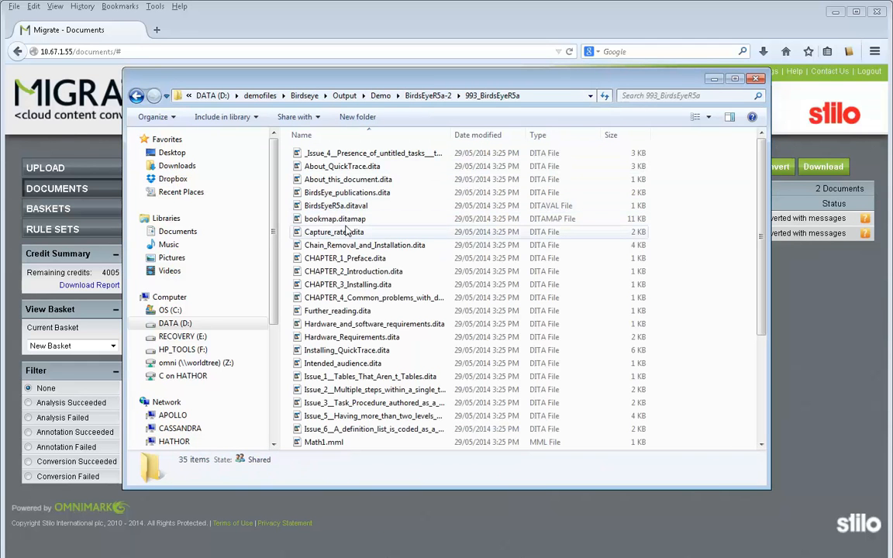
{"action": "right_click", "coordinate": [343, 219]}
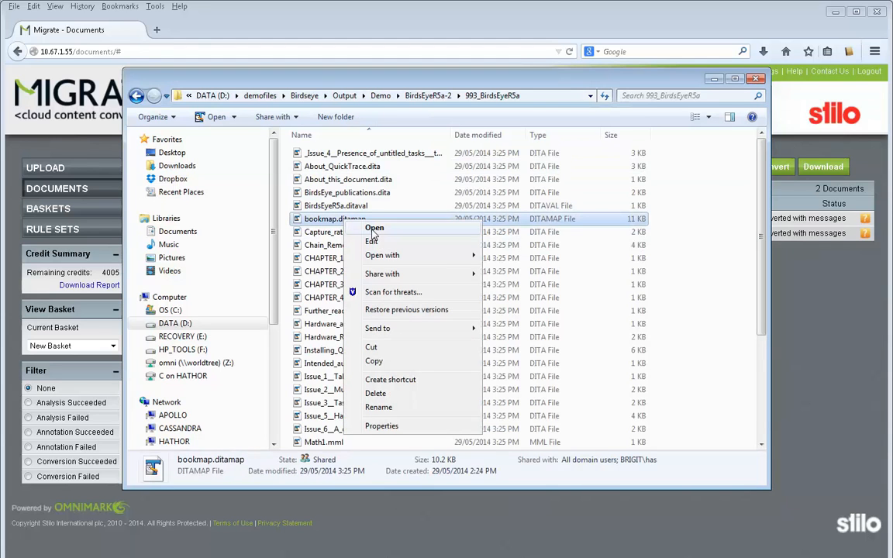
{"action": "mouse_move", "coordinate": [446, 255]}
{"action": "left_click", "coordinate": [514, 272]}
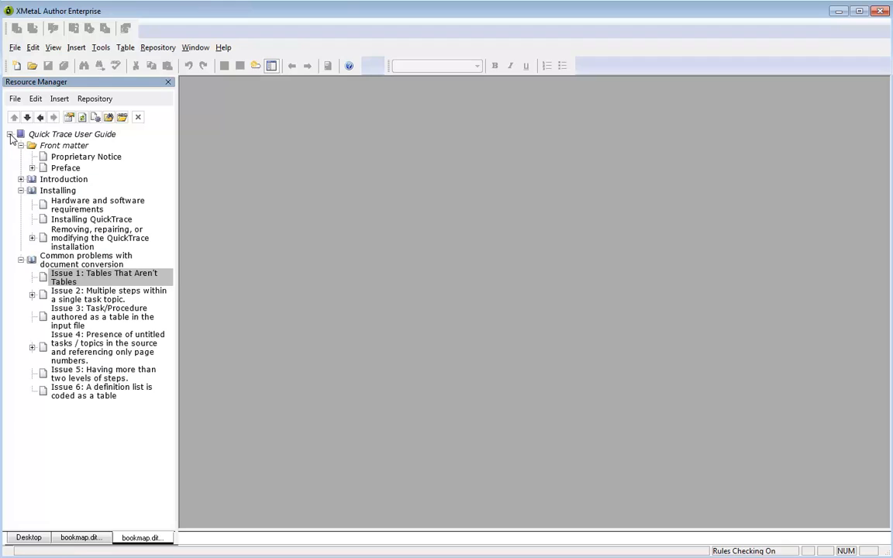
- Collapse Front matter and Installing, open Issue 1: Tables That Aren't Tables under Common problems with document conversion, and inspect its related links in the XML source
{"action": "left_click", "coordinate": [21, 146]}
{"action": "left_click", "coordinate": [21, 168]}
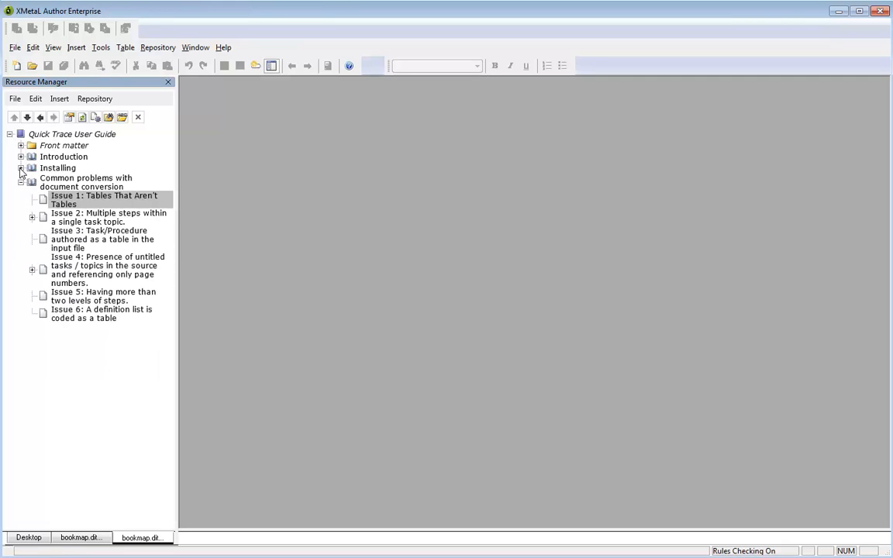
{"action": "left_click", "coordinate": [21, 182]}
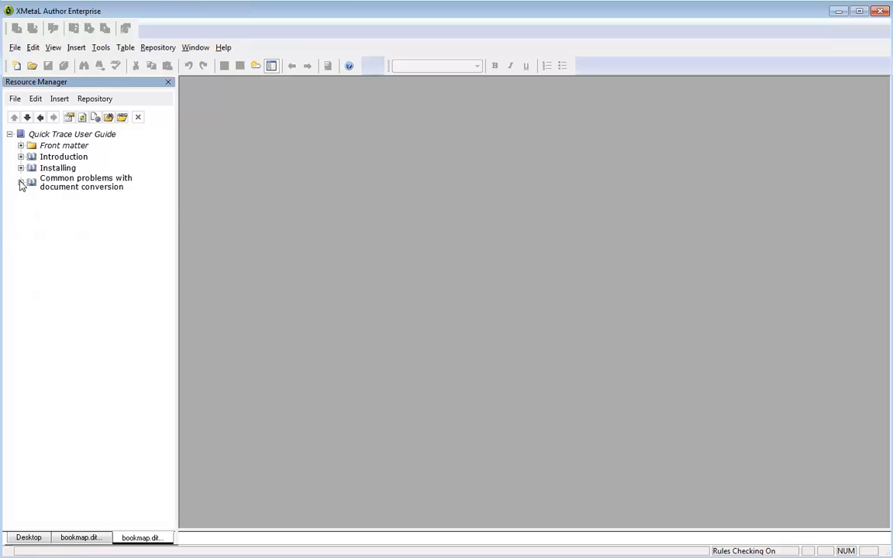
{"action": "left_click", "coordinate": [21, 182]}
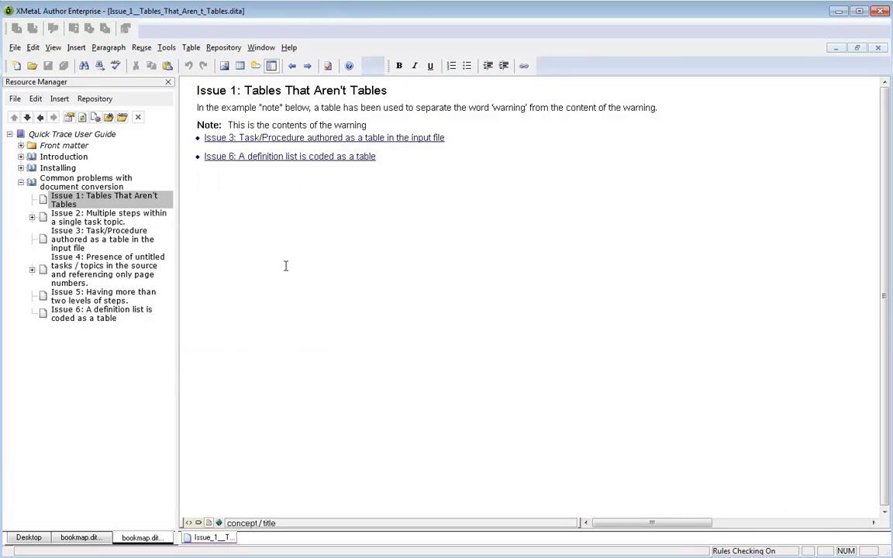
{"action": "left_click", "coordinate": [188, 523]}
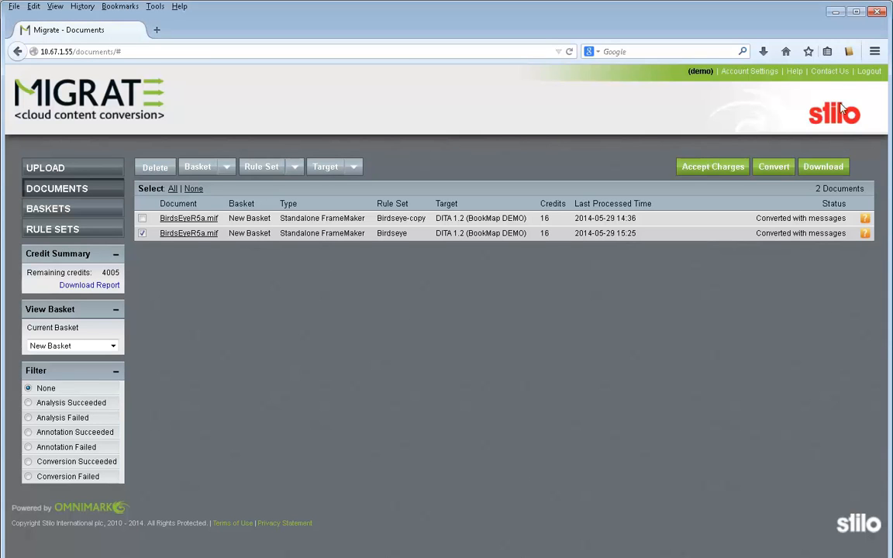
- Log out of the Migrate account
{"action": "left_click", "coordinate": [869, 72]}
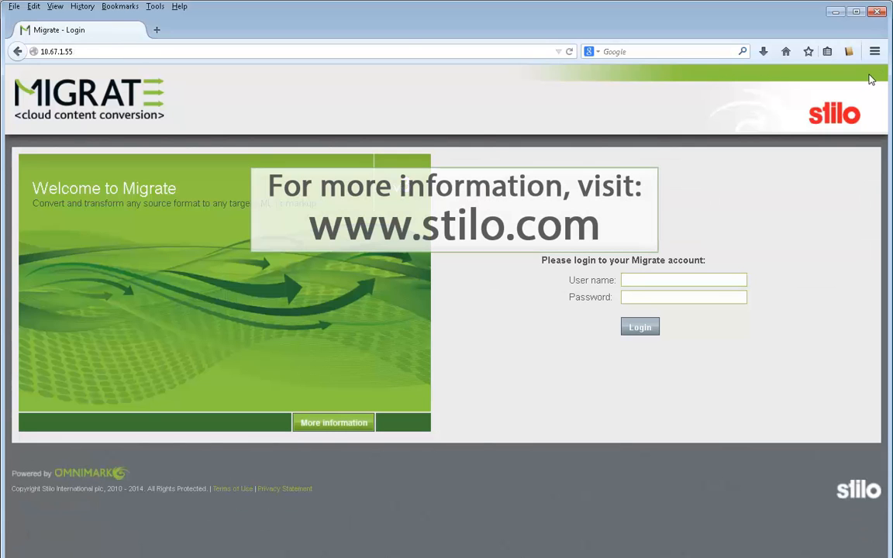